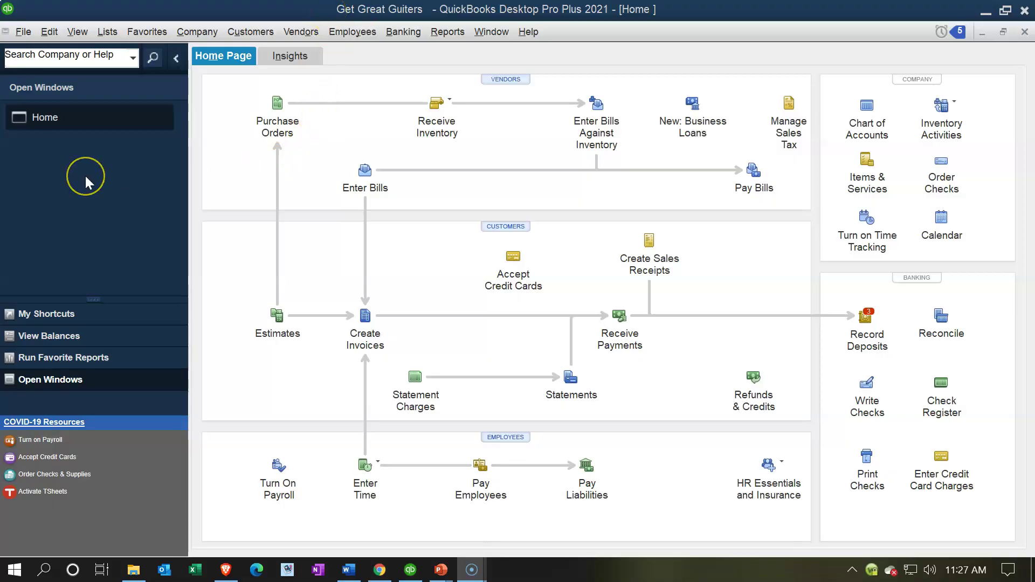
Show the open window list and open the standard Balance Sheet report
{"action": "left_click", "coordinate": [78, 32]}
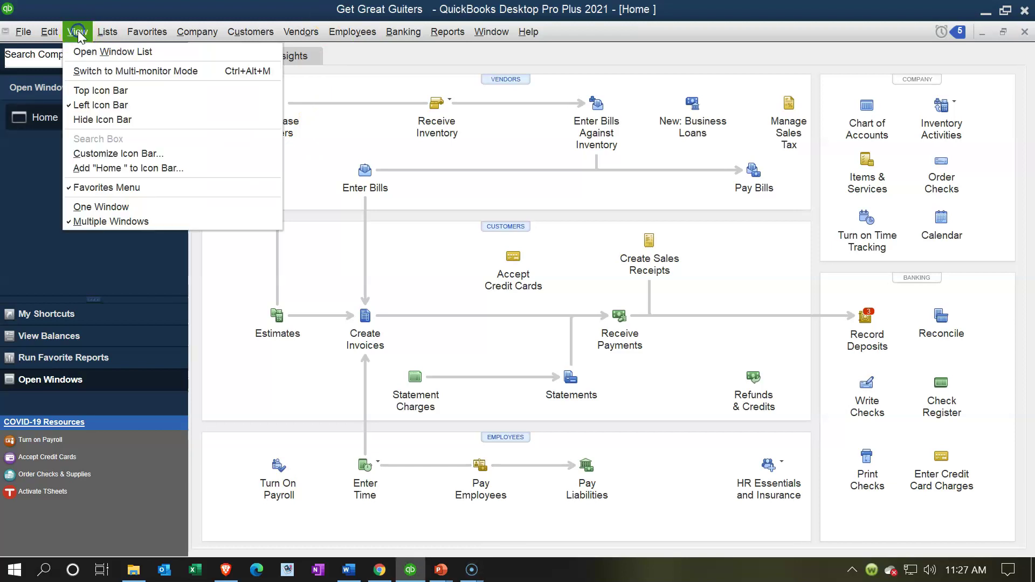
{"action": "left_click", "coordinate": [134, 54]}
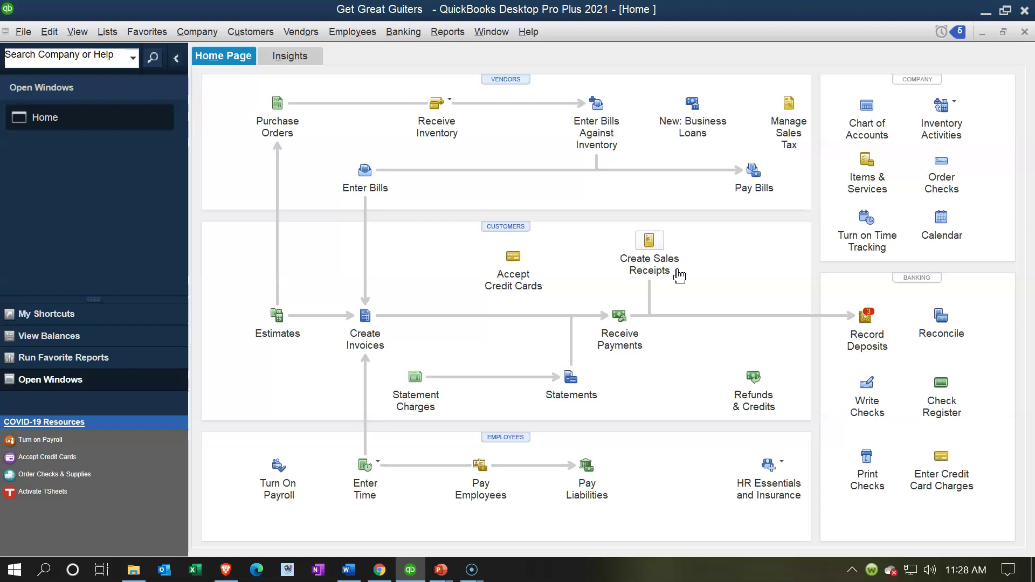
{"action": "left_click", "coordinate": [447, 31]}
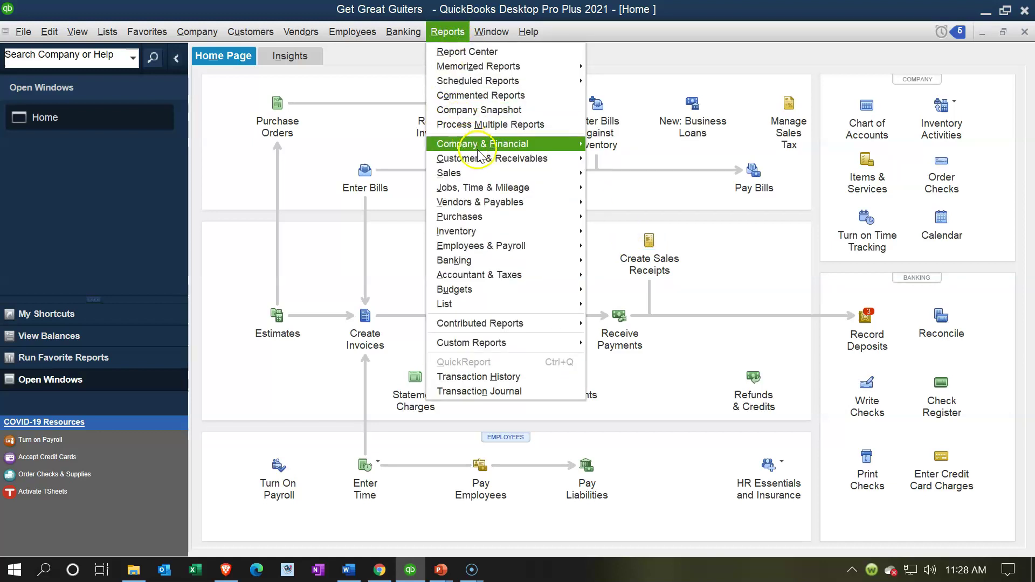
{"action": "mouse_move", "coordinate": [480, 145]}
{"action": "left_click", "coordinate": [610, 324]}
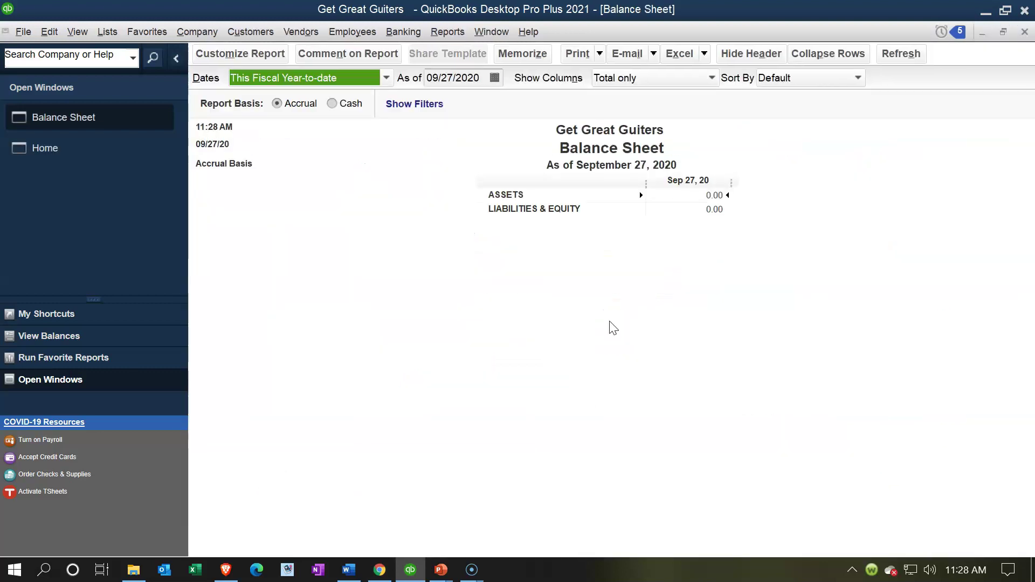
Customize the Balance Sheet report to a date range from 01/01/2021 to 12/31/2021
{"action": "left_click", "coordinate": [247, 56]}
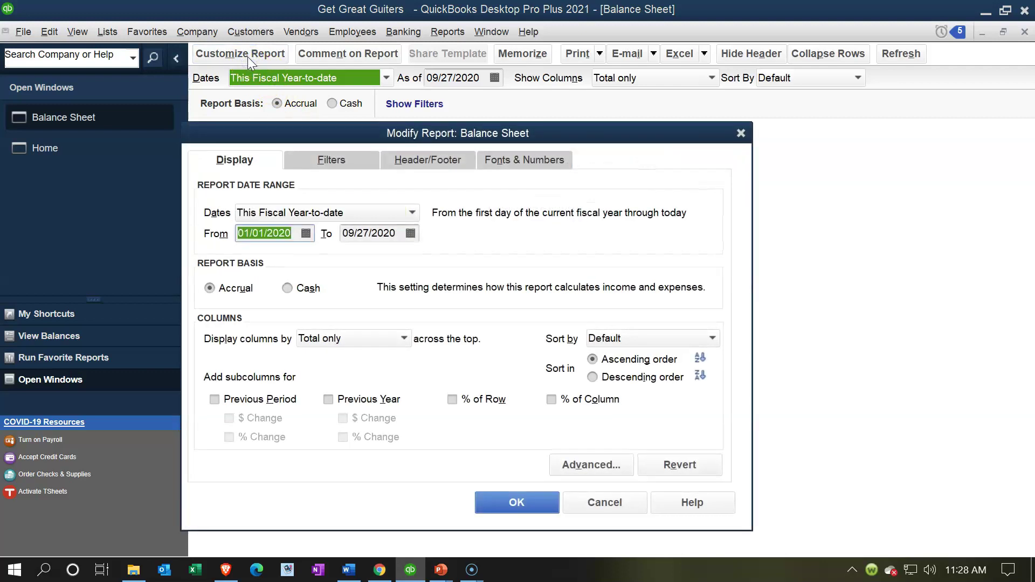
{"action": "type", "text": "01012021"}
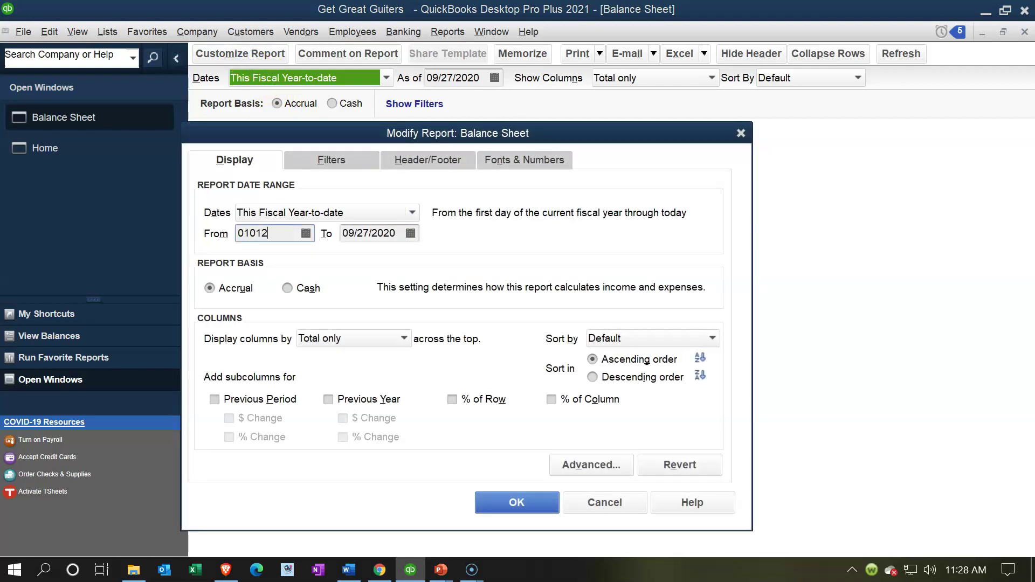
{"action": "key", "text": "Tab"}
{"action": "type", "text": "12312021"}
{"action": "key", "text": "Tab"}
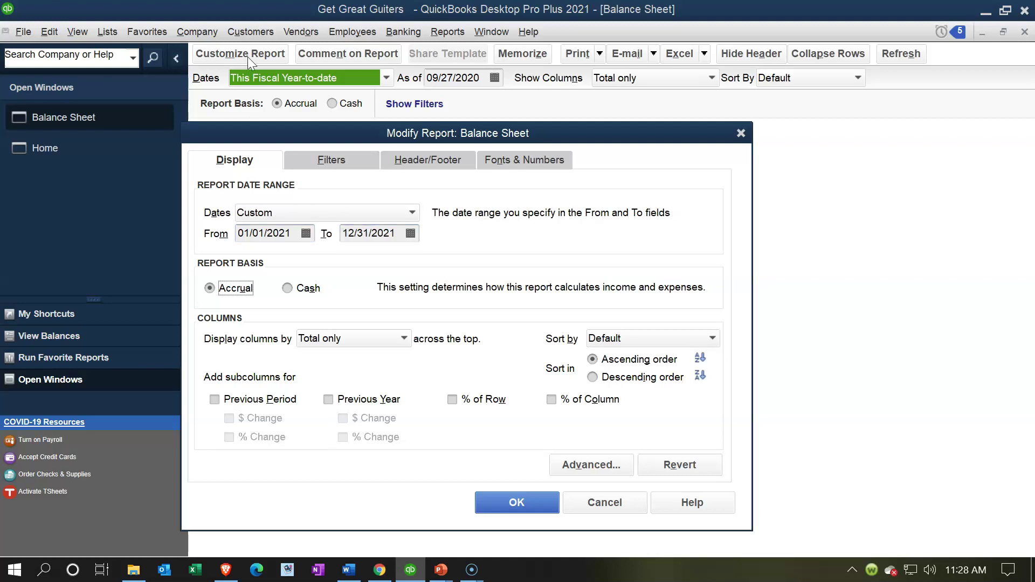
{"action": "left_click", "coordinate": [500, 505]}
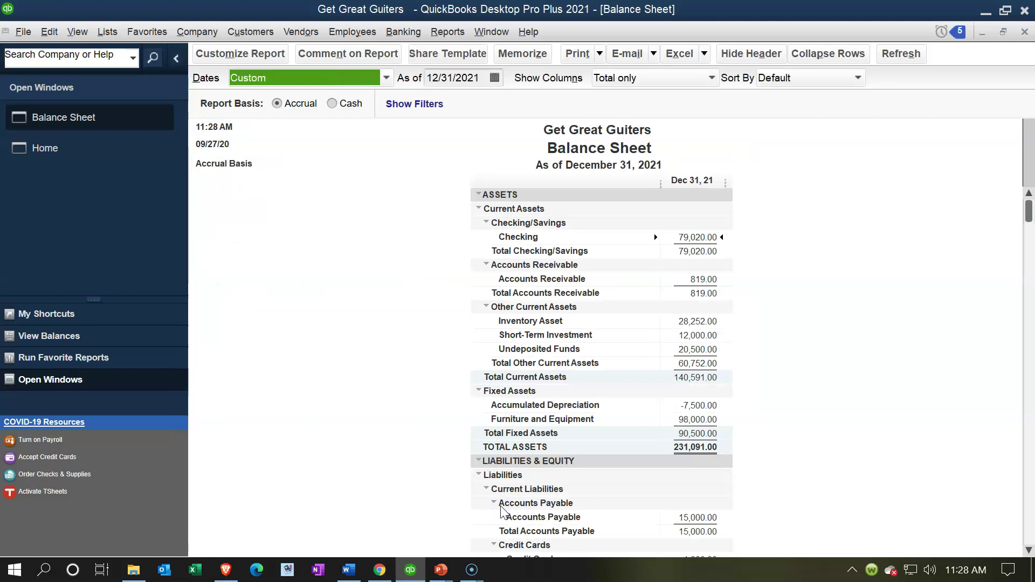
Open the standard Profit & Loss report and set its dates from 01/01/2021 to 12/31/2021
{"action": "left_click", "coordinate": [450, 37]}
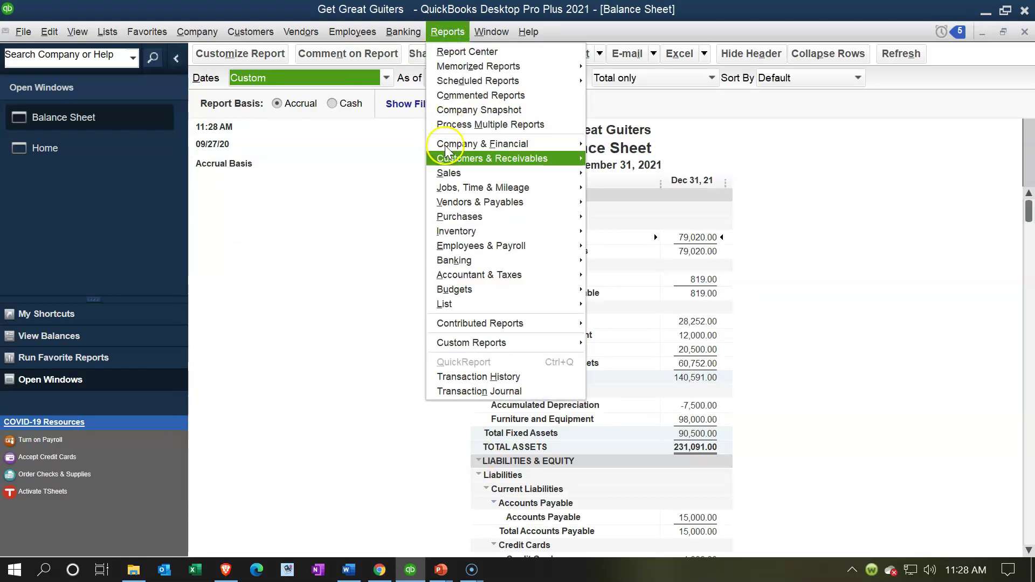
{"action": "left_click", "coordinate": [480, 145]}
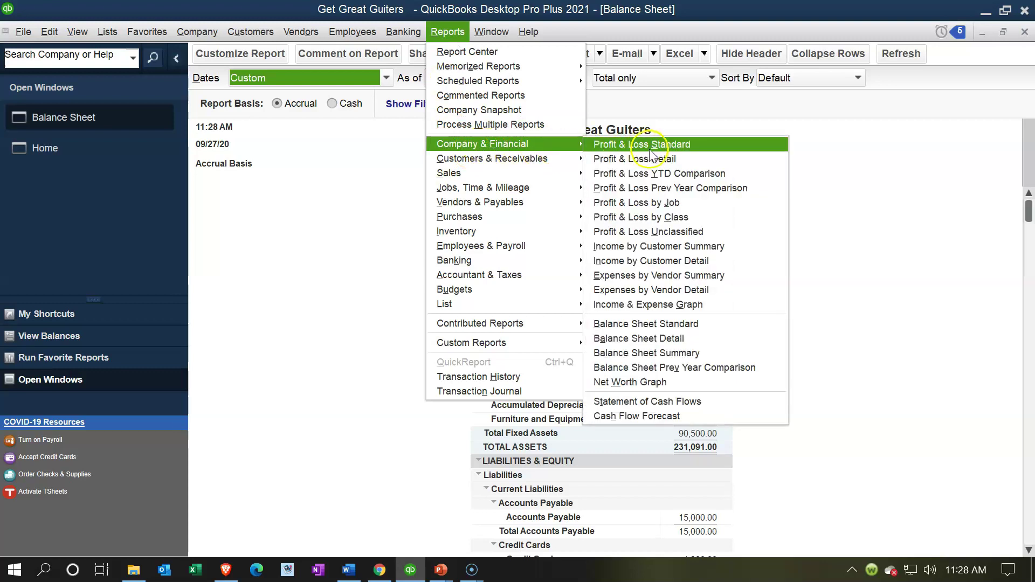
{"action": "left_click", "coordinate": [651, 148]}
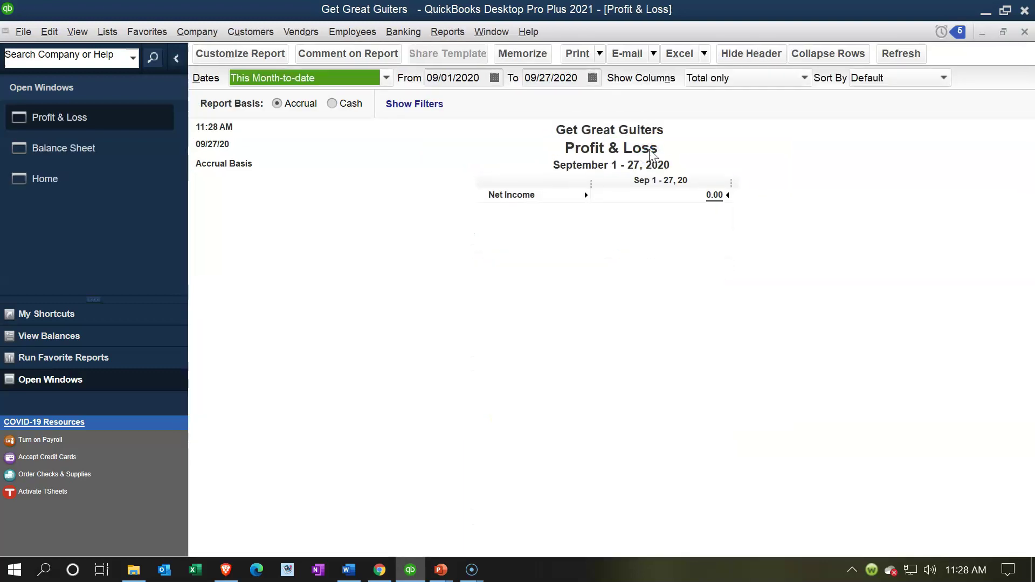
{"action": "key", "text": "Tab"}
{"action": "type", "text": "010121"}
{"action": "key", "text": "Tab"}
{"action": "type", "text": "123121"}
{"action": "key", "text": "Tab"}
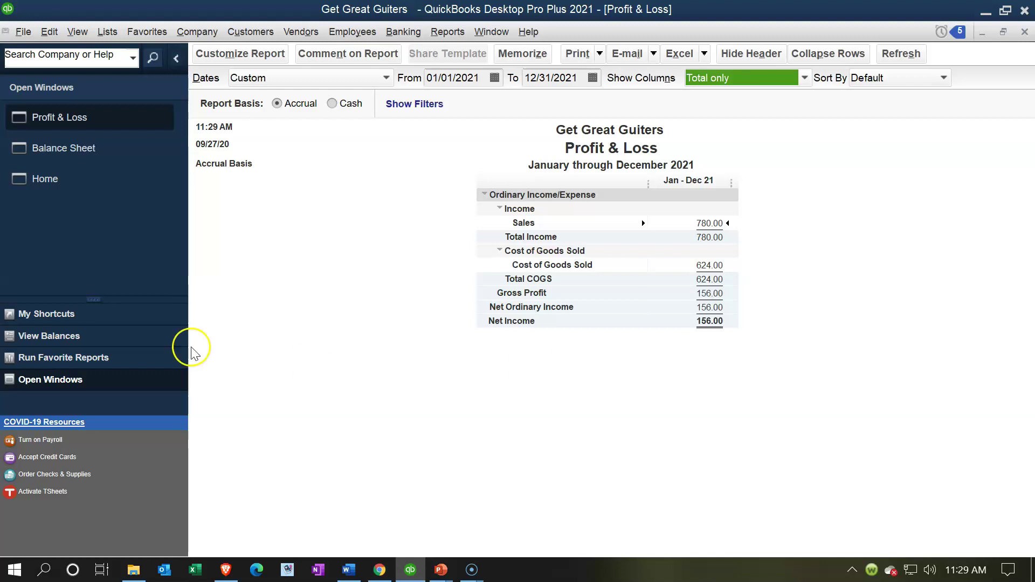
Examine Undeposited Funds on the Balance Sheet and the Sales income on the Profit & Loss report
{"action": "left_click", "coordinate": [107, 156]}
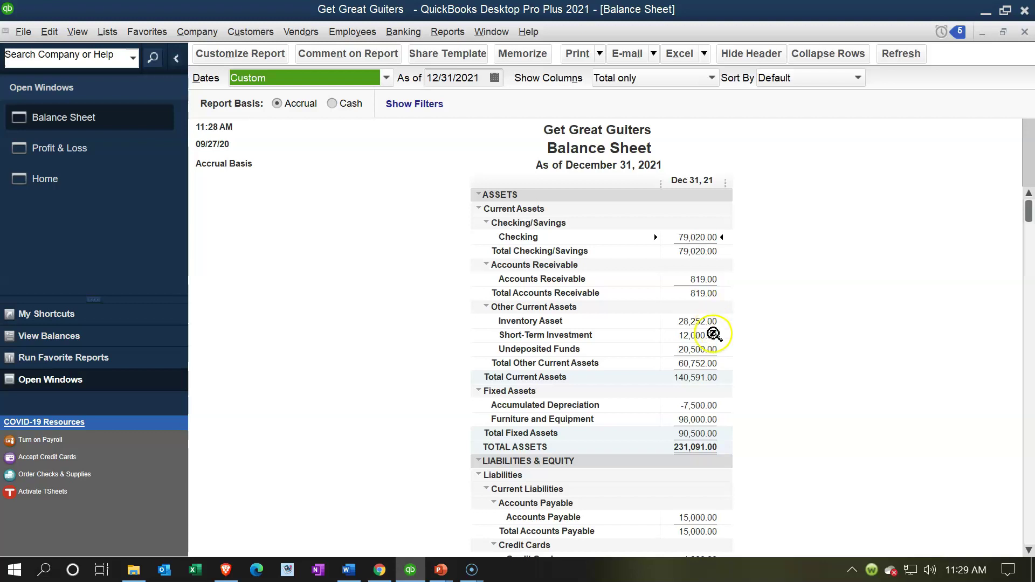
{"action": "left_click", "coordinate": [696, 349]}
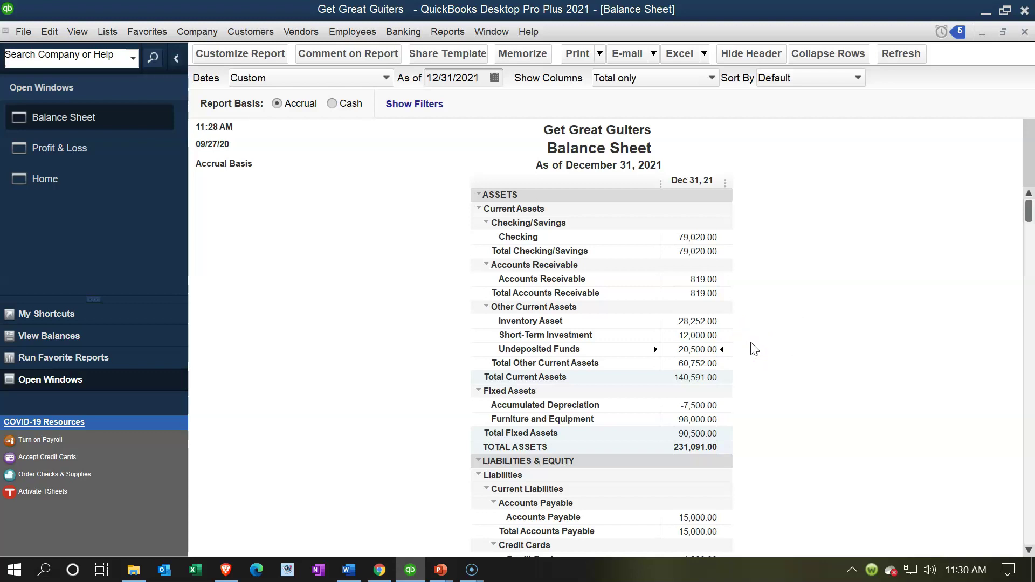
{"action": "left_click", "coordinate": [93, 156]}
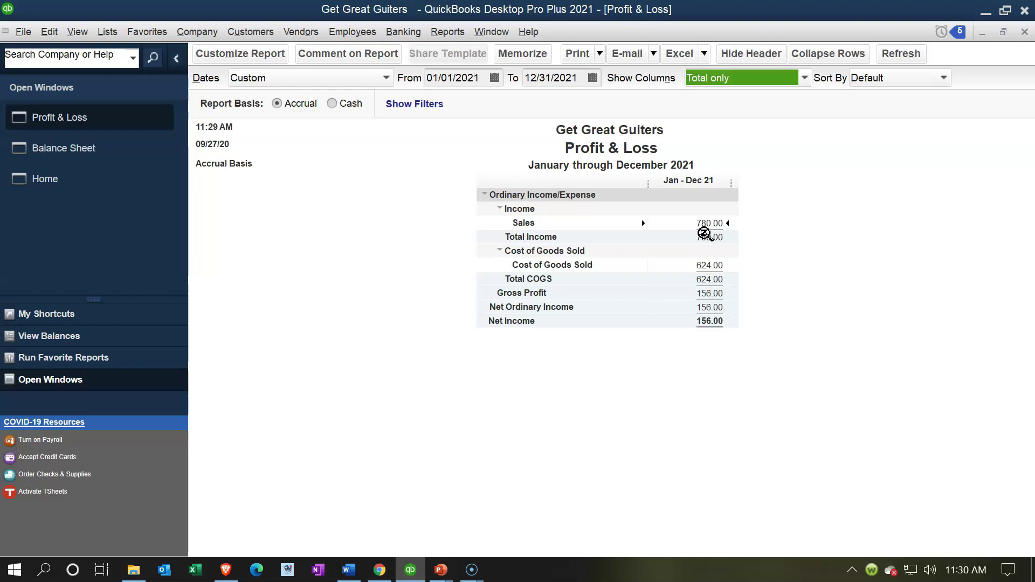
{"action": "left_click", "coordinate": [743, 232]}
Examine Sales Tax Payable and Inventory Asset on the Balance Sheet and Cost of Goods Sold on the Profit & Loss report
{"action": "left_click", "coordinate": [86, 155]}
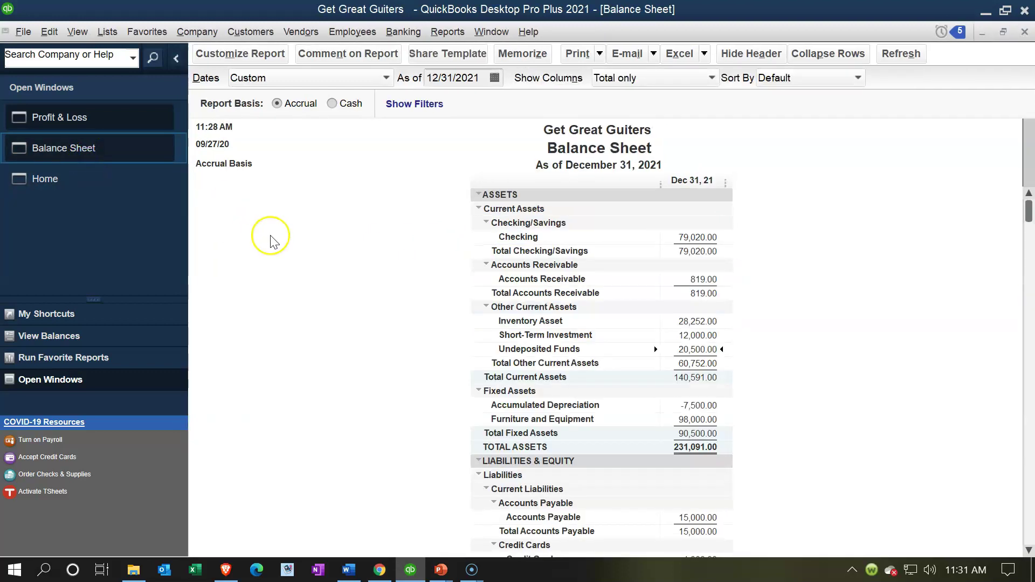
{"action": "scroll", "coordinate": [445, 419], "scroll_direction": "down", "scroll_amount": 3}
{"action": "scroll", "coordinate": [445, 419], "scroll_direction": "down", "scroll_amount": 1}
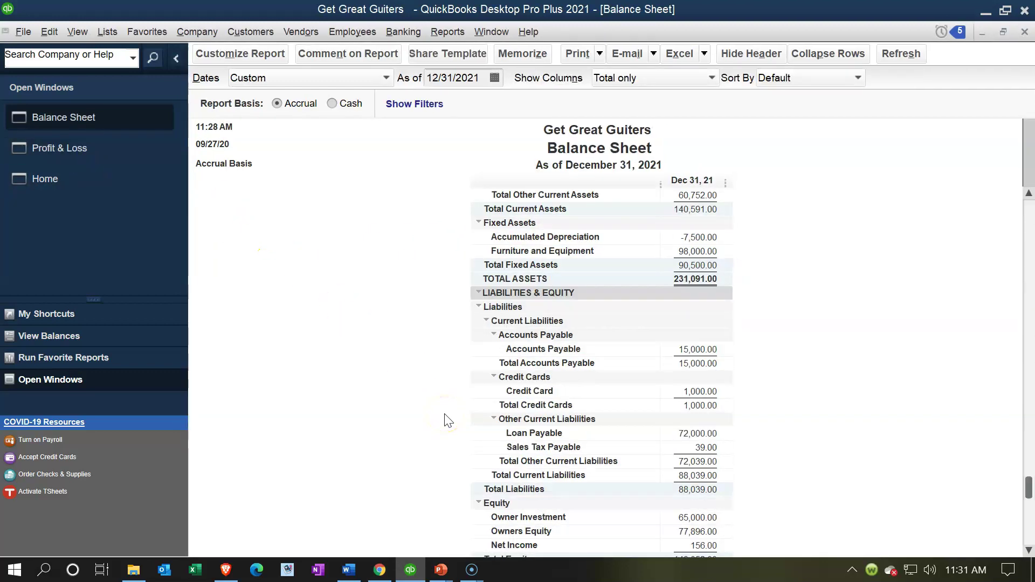
{"action": "left_click", "coordinate": [699, 449]}
{"action": "scroll", "coordinate": [828, 475], "scroll_direction": "up", "scroll_amount": 3}
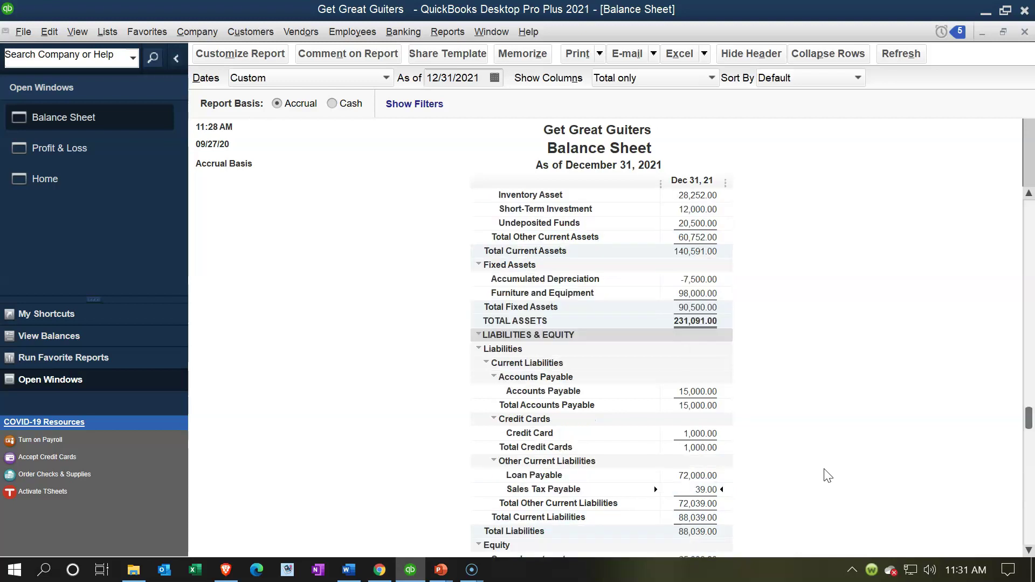
{"action": "scroll", "coordinate": [827, 475], "scroll_direction": "up", "scroll_amount": 1}
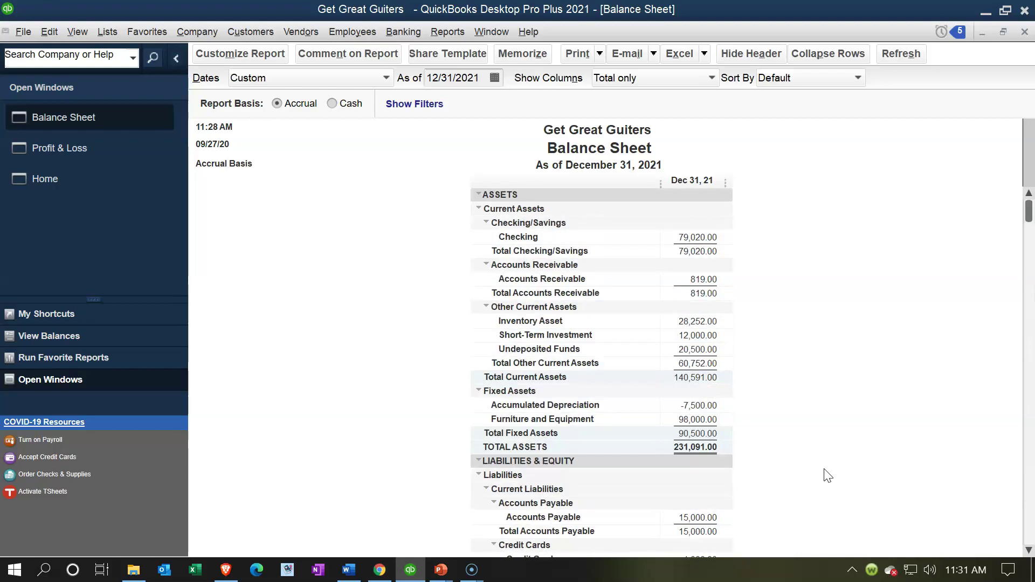
{"action": "left_click", "coordinate": [698, 321]}
{"action": "left_click", "coordinate": [113, 154]}
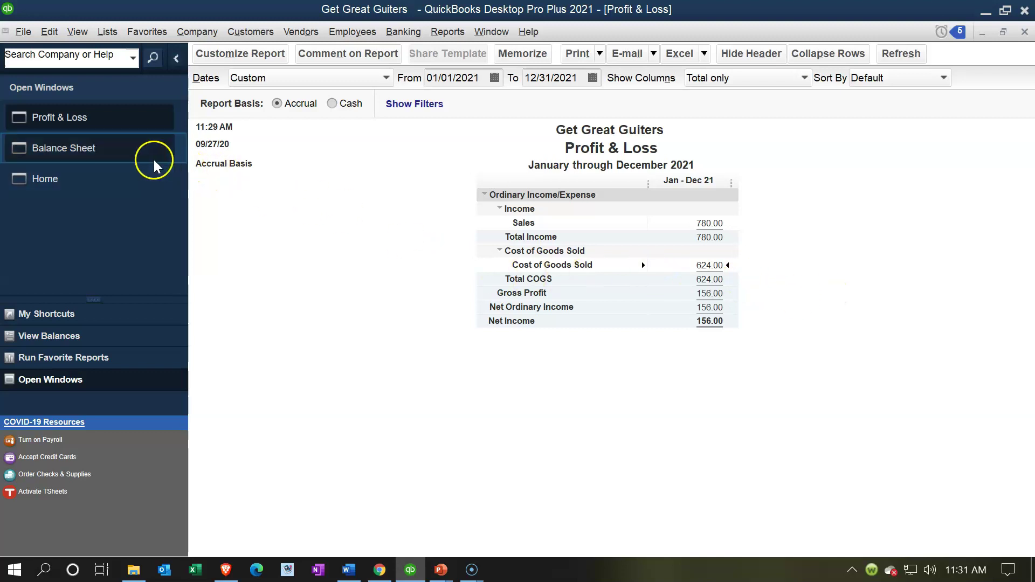
{"action": "left_click", "coordinate": [113, 147]}
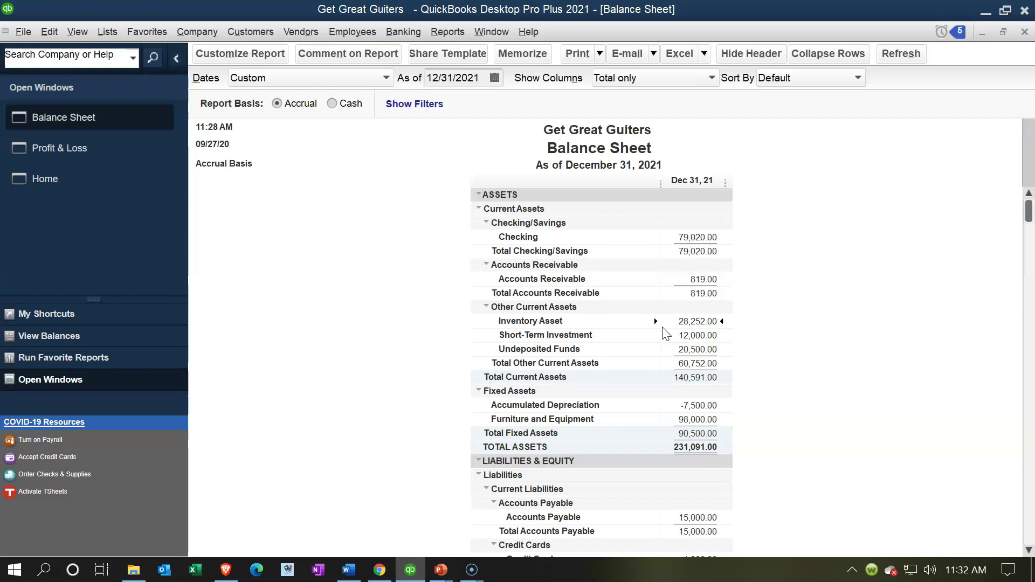
Return to the home page, open a new sales receipt form and collapse its customer information pane
{"action": "left_click", "coordinate": [92, 186]}
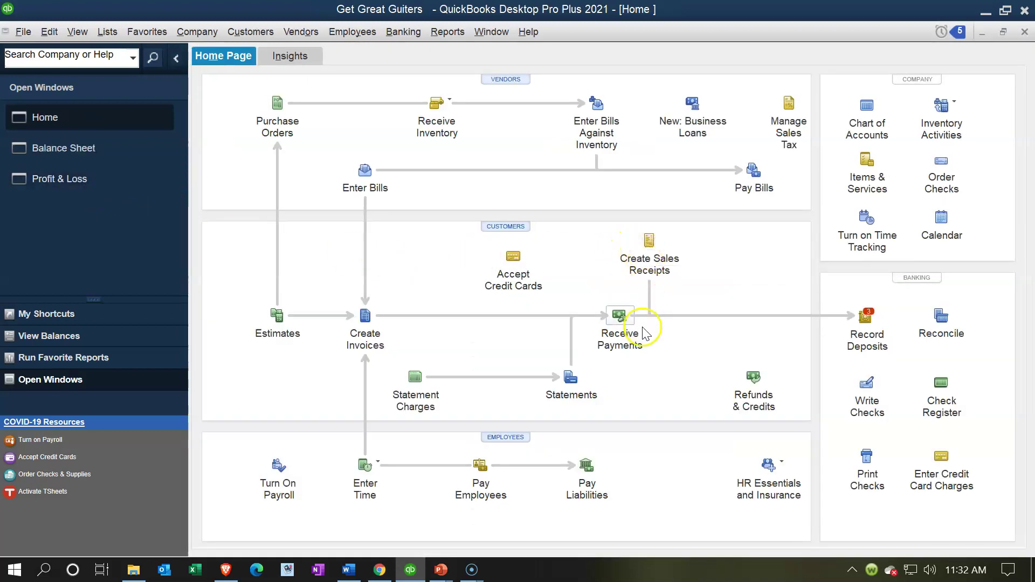
{"action": "left_click", "coordinate": [357, 349]}
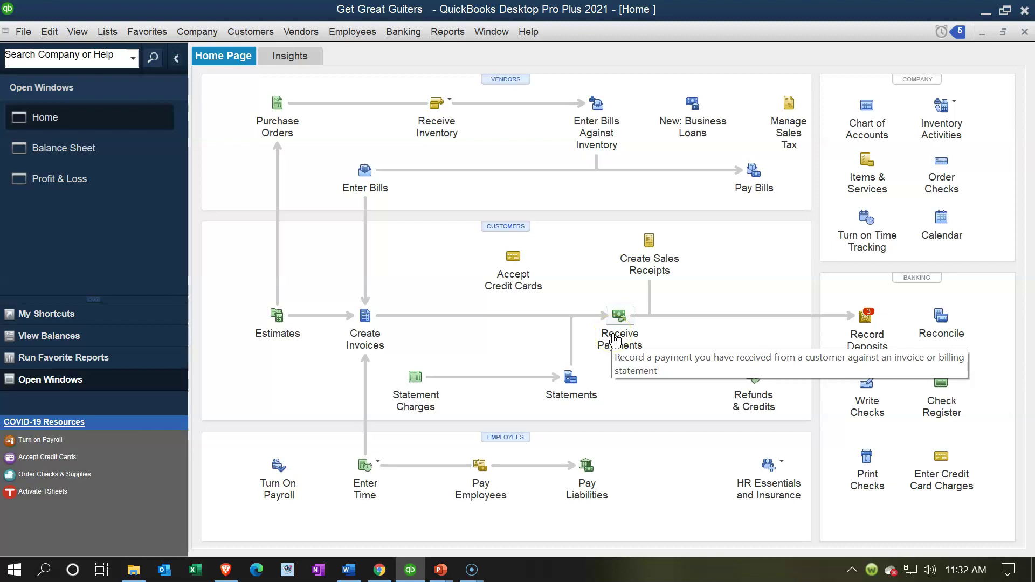
{"action": "left_click", "coordinate": [649, 259]}
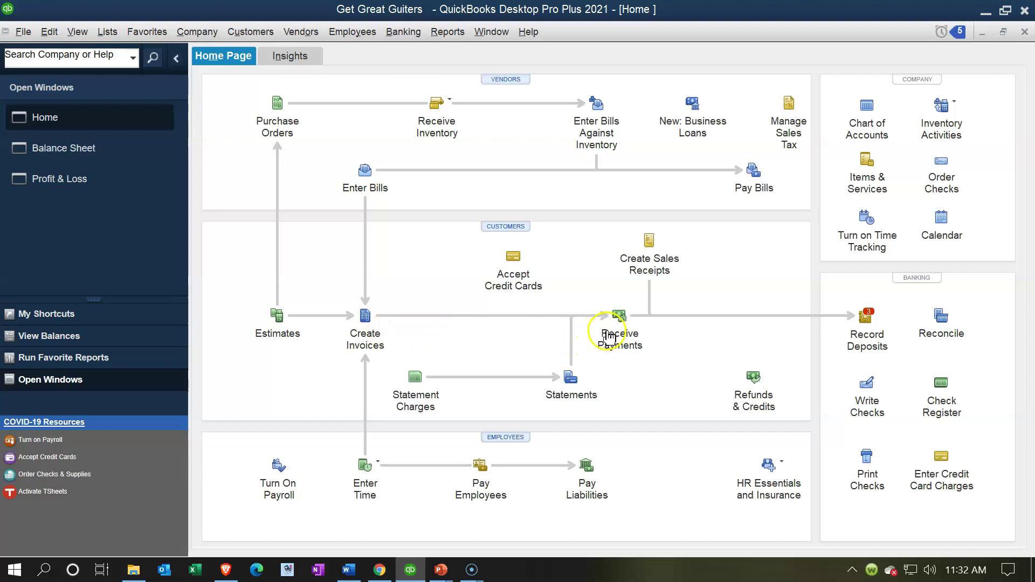
{"action": "left_click", "coordinate": [644, 284]}
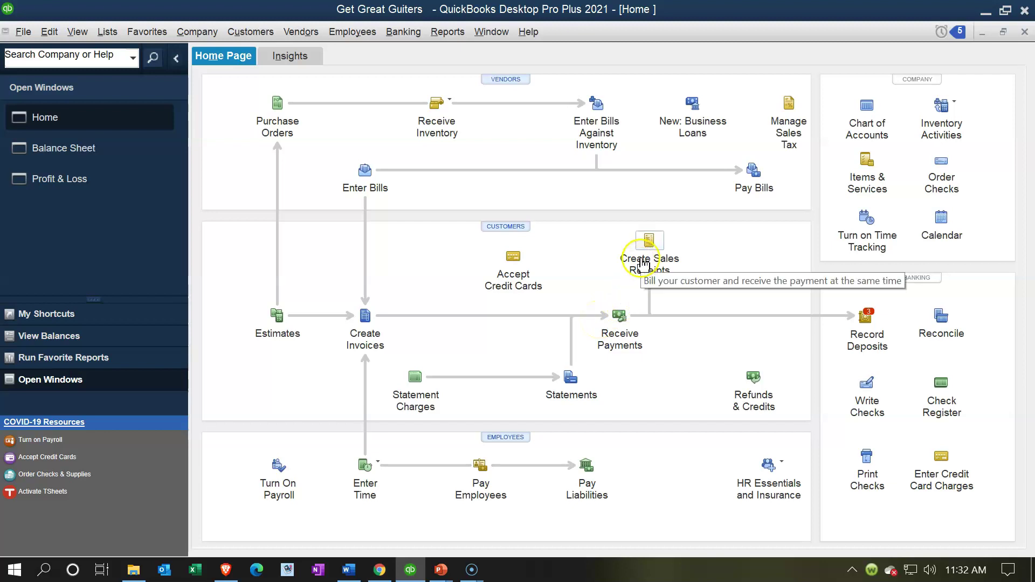
{"action": "left_click", "coordinate": [653, 244]}
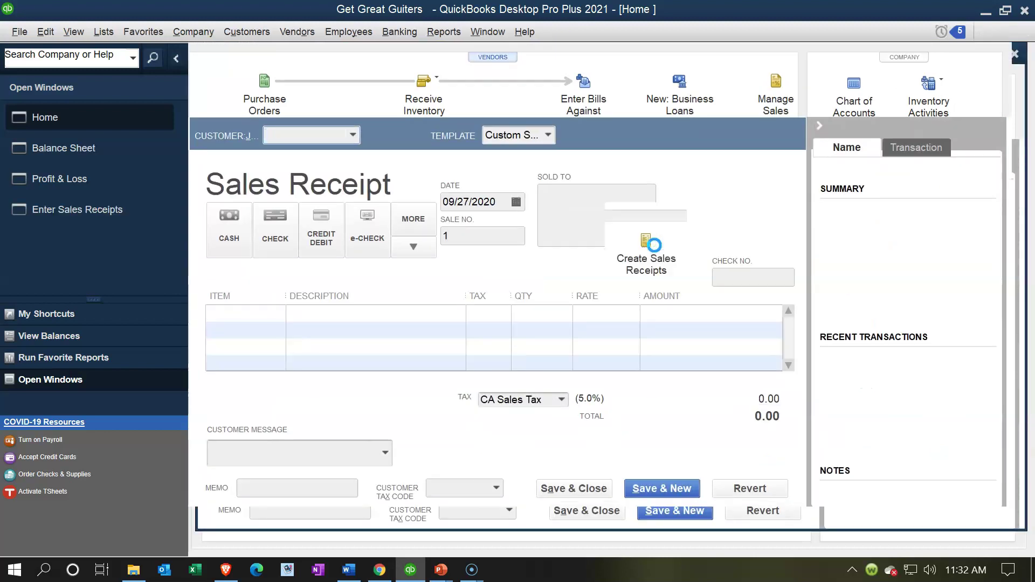
{"action": "left_click", "coordinate": [690, 277]}
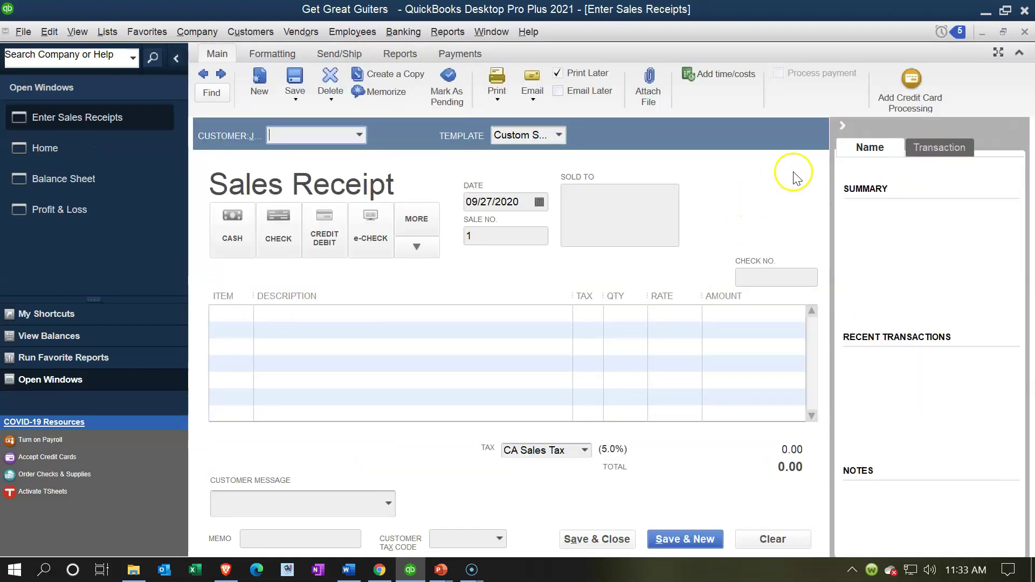
{"action": "left_click", "coordinate": [841, 125]}
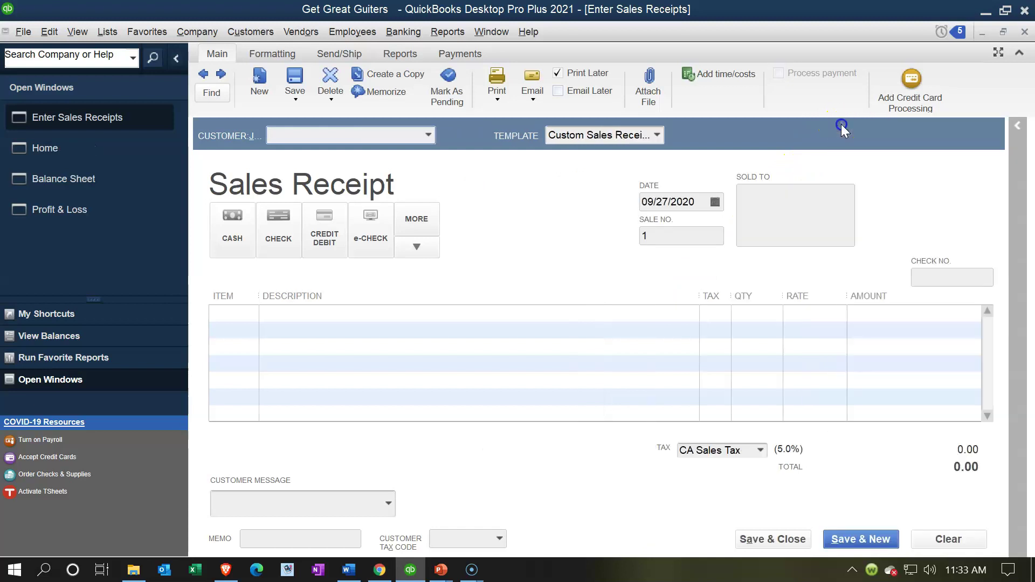
Enter String Music as the sales receipt's customer and quick-add it to the Customer:Job list
{"action": "left_click", "coordinate": [429, 136]}
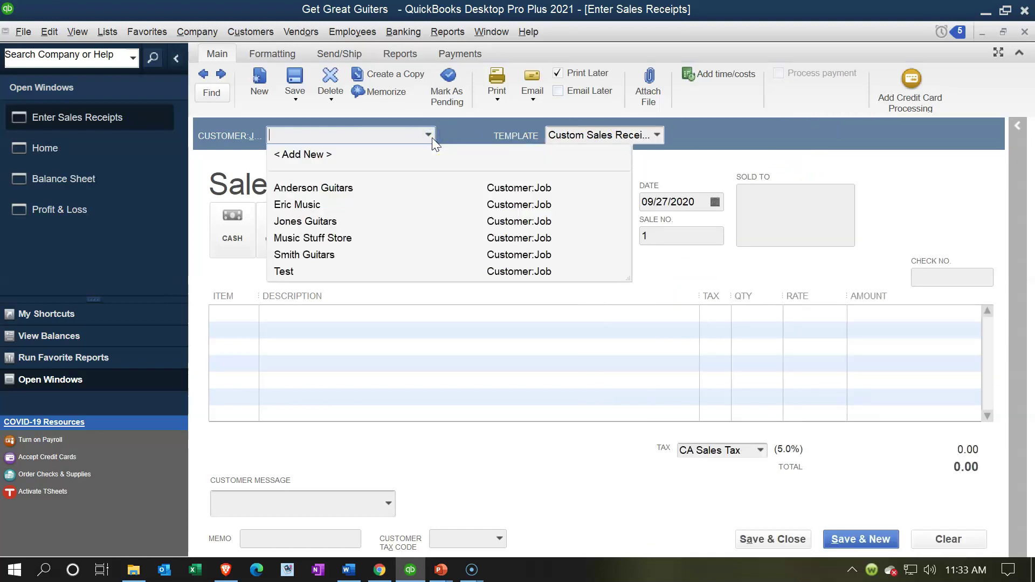
{"action": "left_click", "coordinate": [430, 137]}
{"action": "type", "text": "Stri"}
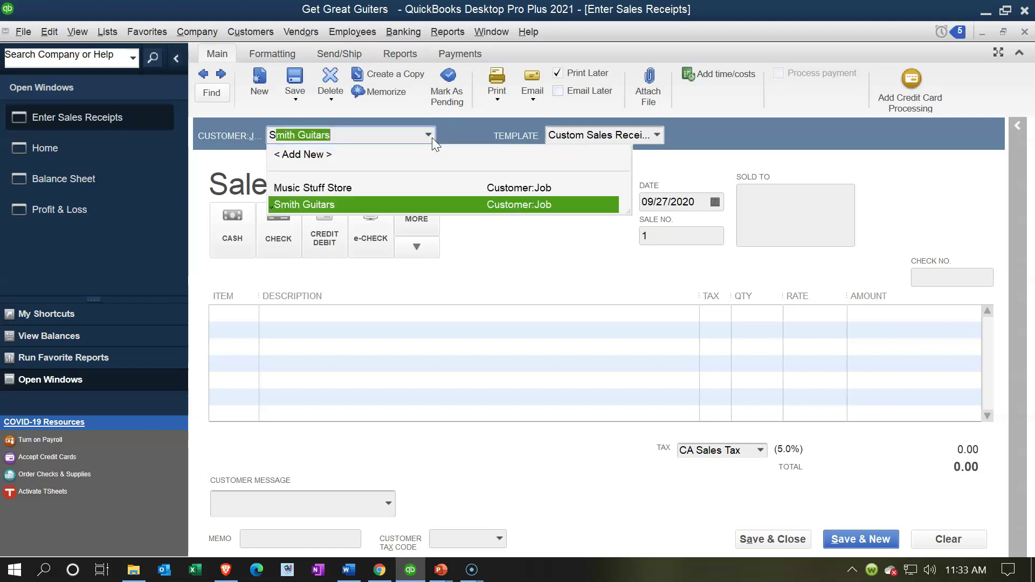
{"action": "type", "text": "ng "}
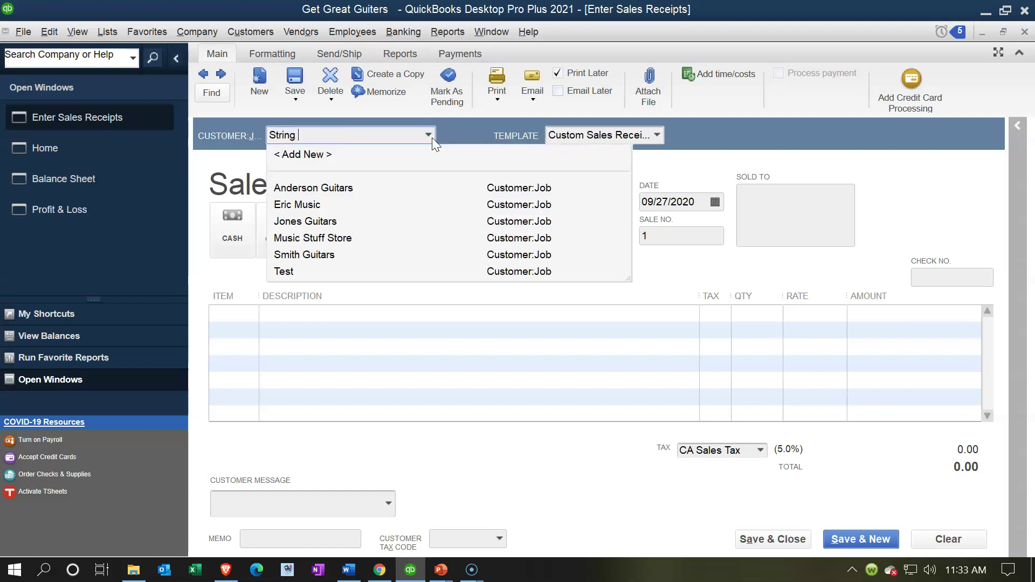
{"action": "type", "text": "Music"}
{"action": "key", "text": "Tab"}
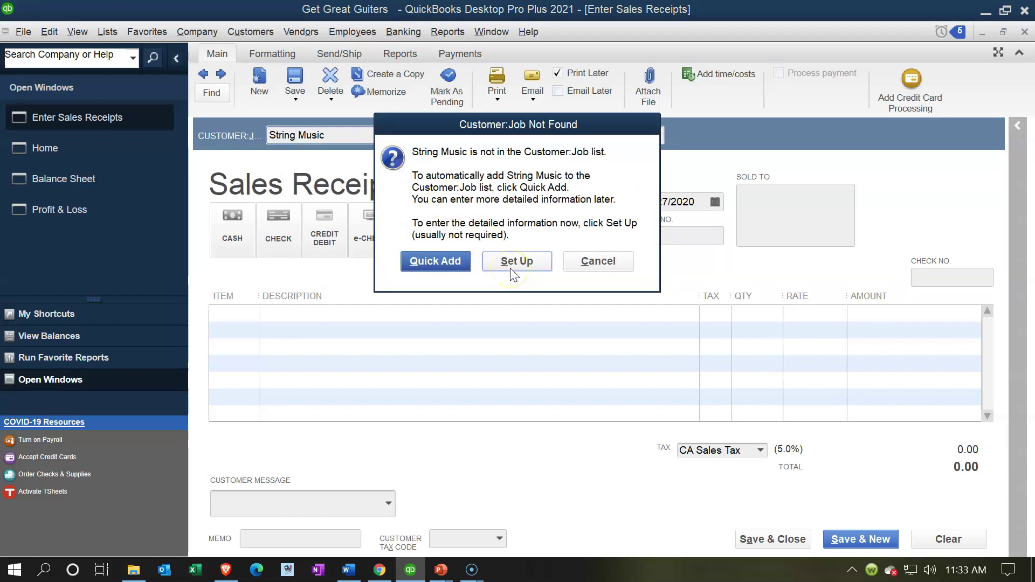
{"action": "left_click", "coordinate": [457, 263]}
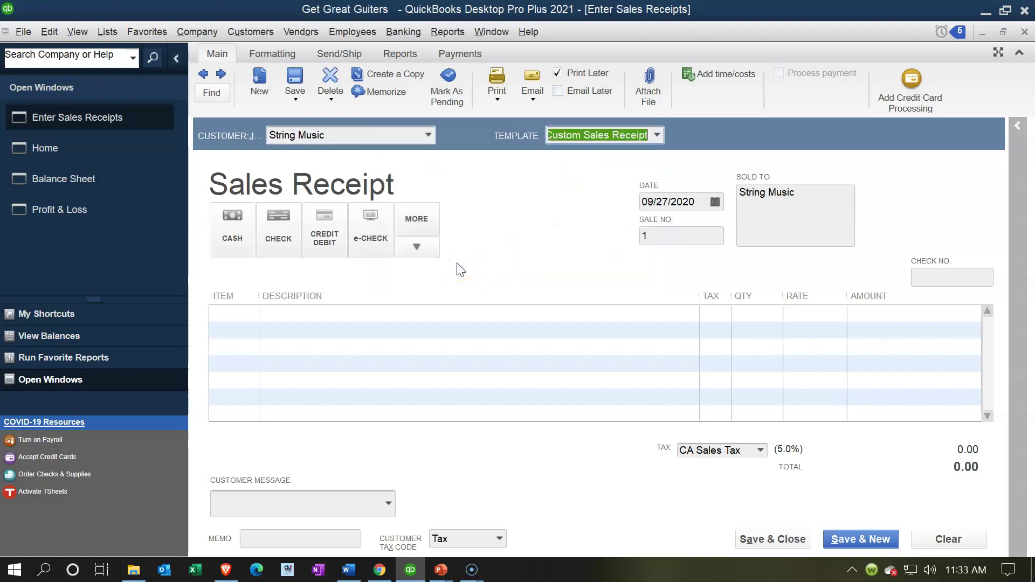
Keep the custom sales receipt template and choose cash as the payment method
{"action": "key", "text": "Tab"}
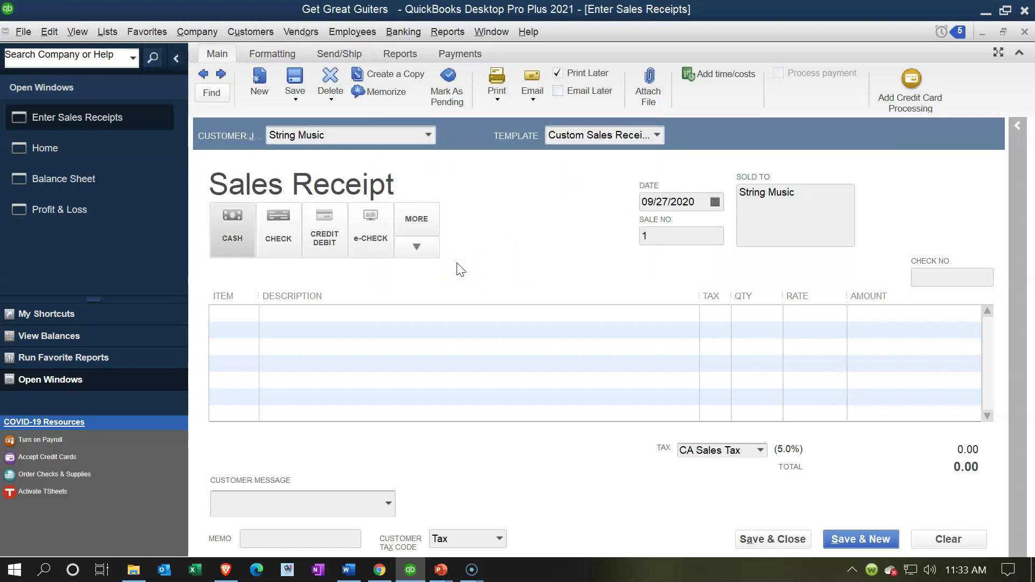
{"action": "left_click", "coordinate": [347, 275]}
{"action": "left_click", "coordinate": [237, 243]}
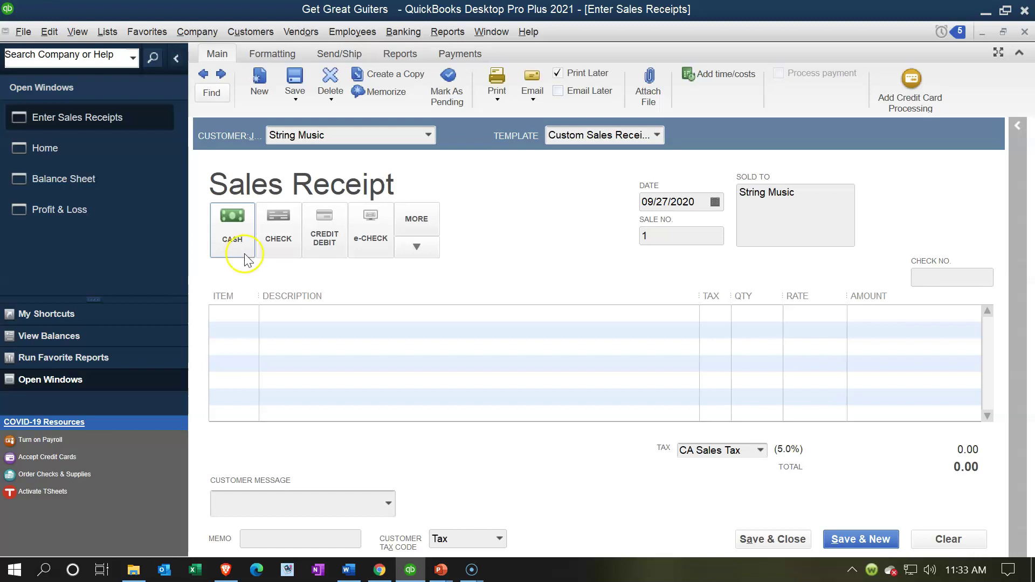
{"action": "left_click", "coordinate": [273, 257]}
{"action": "left_click", "coordinate": [306, 254]}
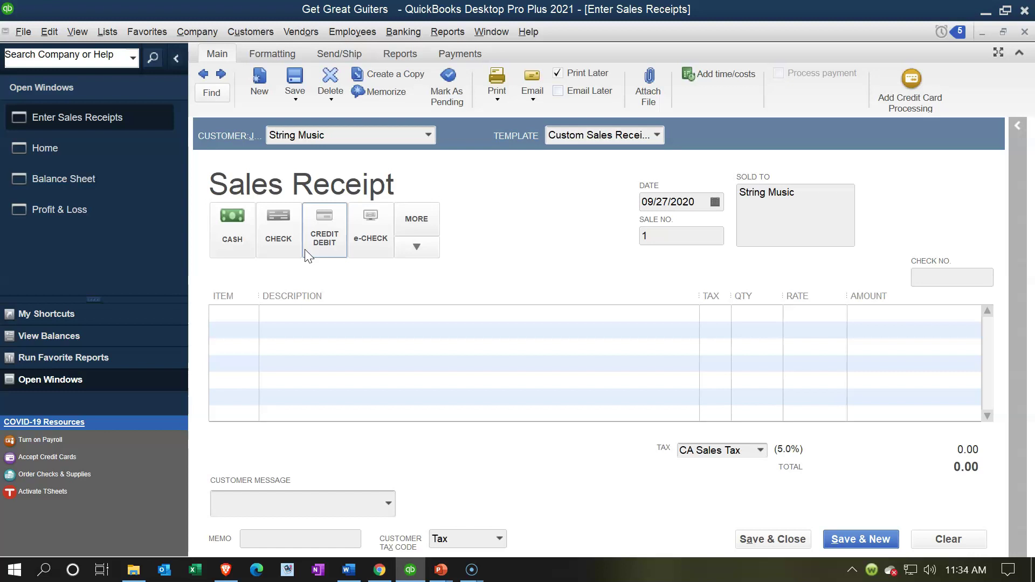
{"action": "left_click", "coordinate": [362, 258]}
Open the company-wide Payments preferences, which hold the default Undeposited Funds deposit option
{"action": "left_click", "coordinate": [50, 32]}
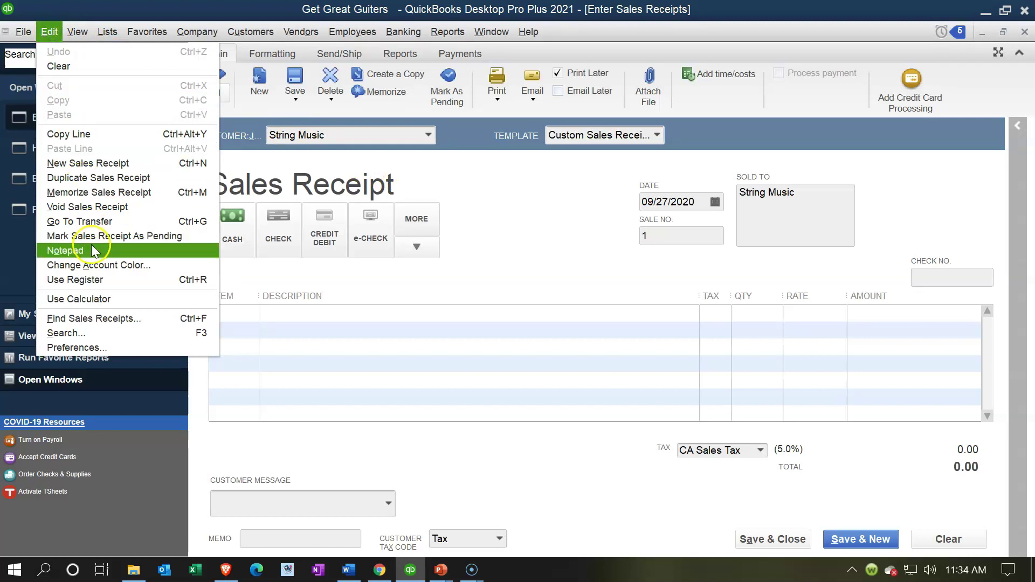
{"action": "left_click", "coordinate": [104, 348]}
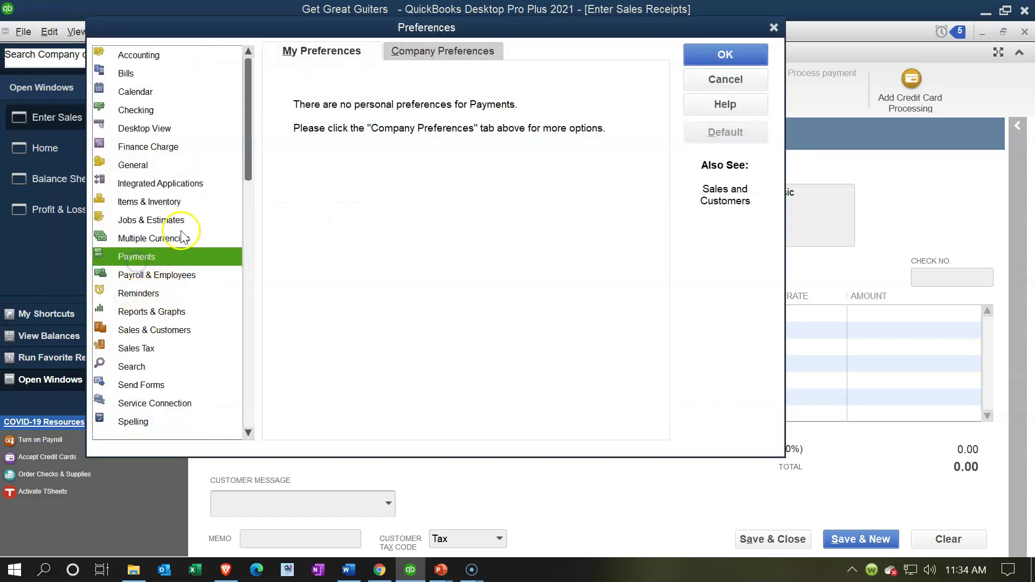
{"action": "left_click", "coordinate": [445, 50]}
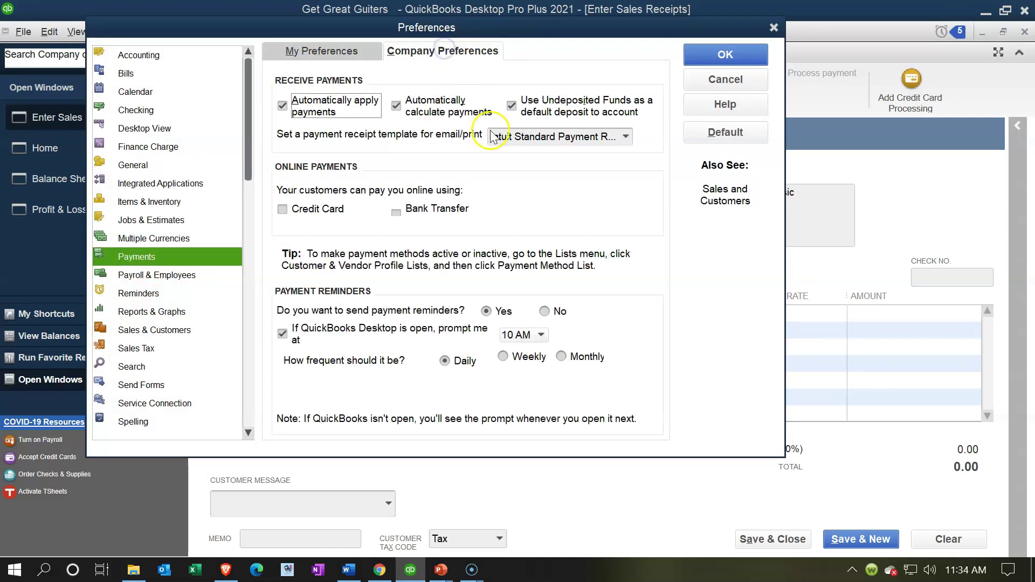
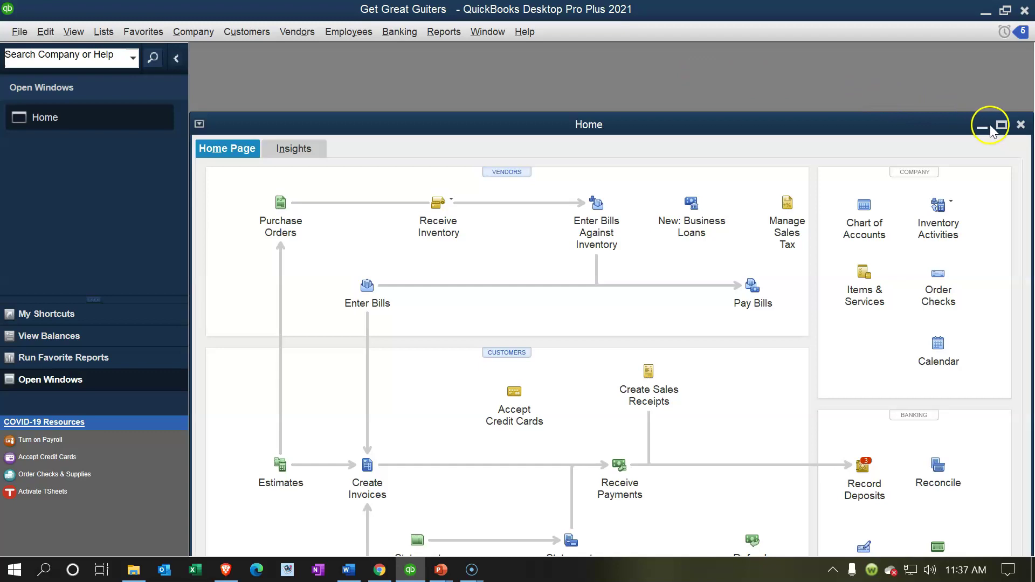
Maximize the home page, open a new sales receipt and view its Deposit To account choices, keeping Undeposited Funds
{"action": "left_click", "coordinate": [1001, 125]}
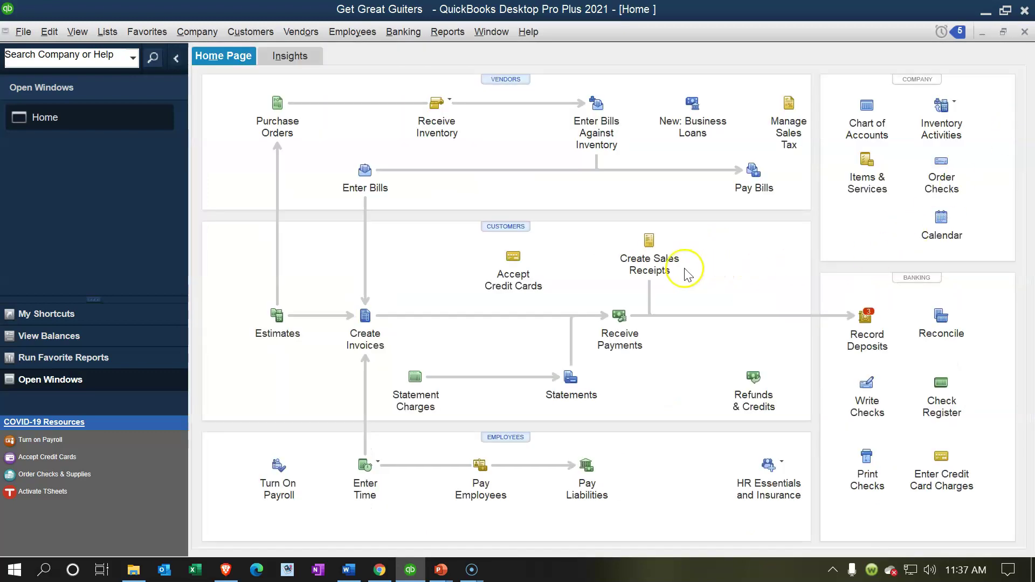
{"action": "left_click", "coordinate": [650, 251]}
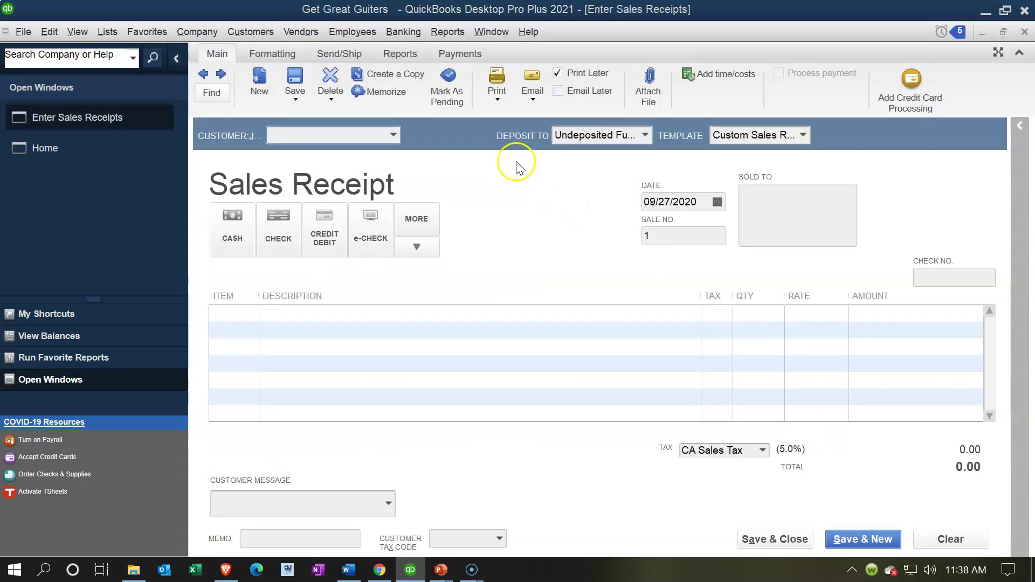
{"action": "left_click", "coordinate": [646, 135]}
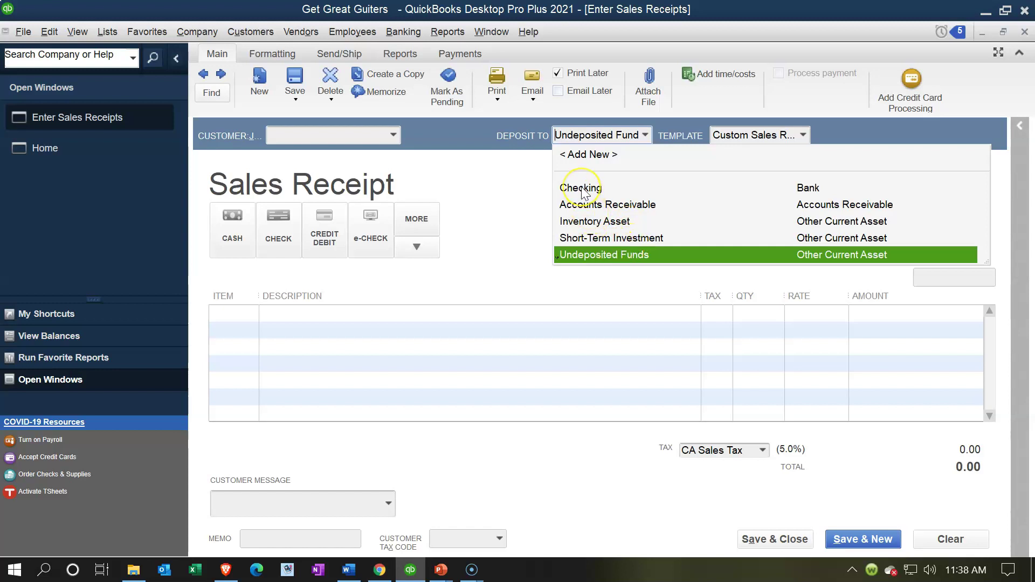
{"action": "left_click", "coordinate": [532, 185]}
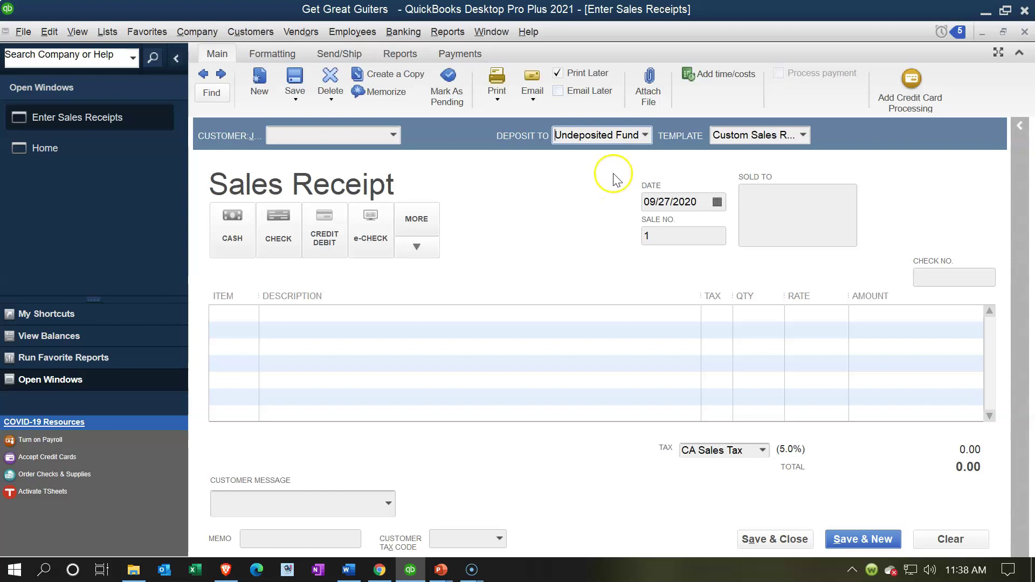
{"action": "left_click", "coordinate": [645, 135]}
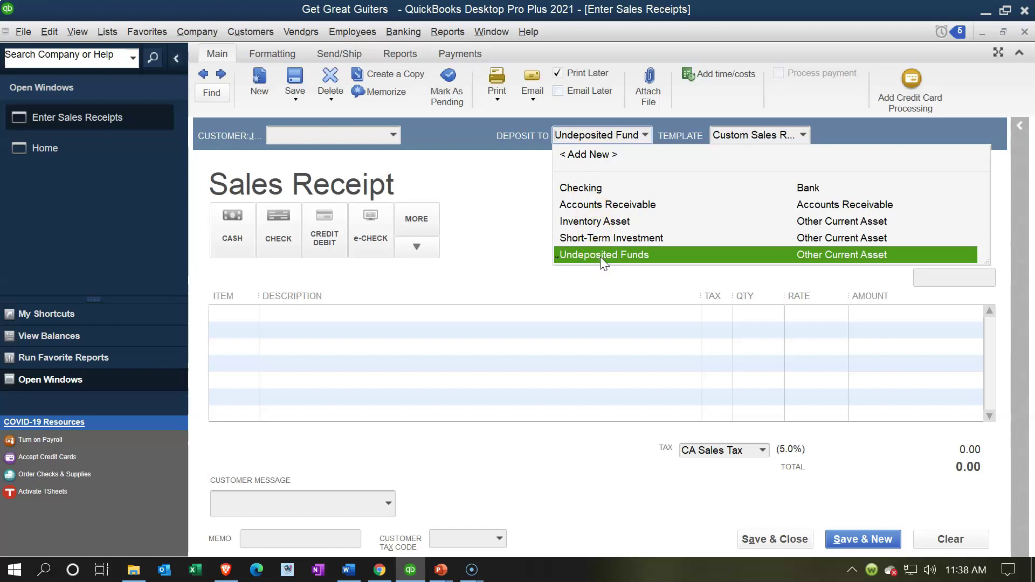
{"action": "left_click", "coordinate": [521, 177]}
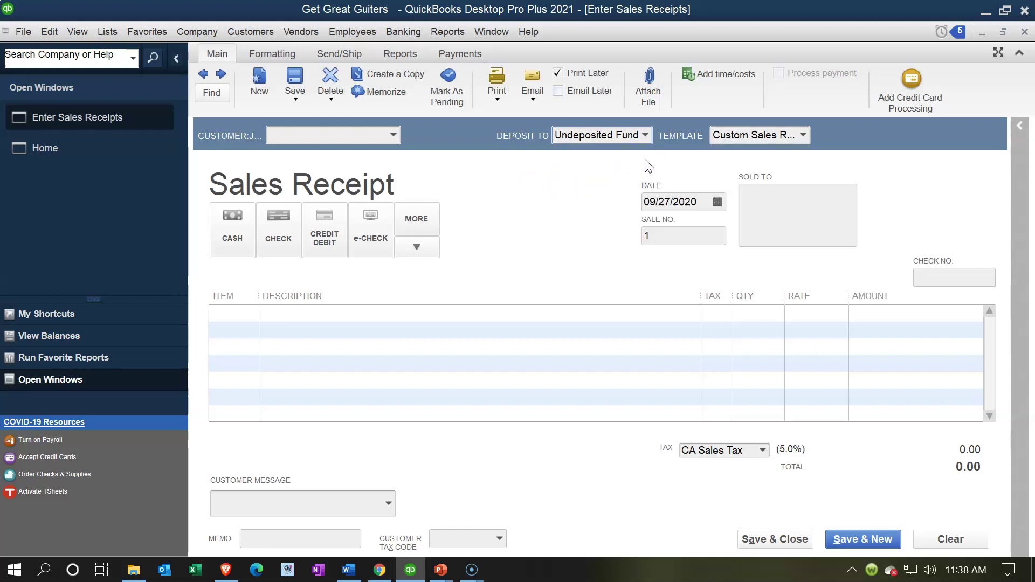
{"action": "left_click", "coordinate": [629, 163]}
Enter String Music as the sales receipt's customer and choose cash as the payment method, keeping the deposit account and template
{"action": "left_click", "coordinate": [340, 129]}
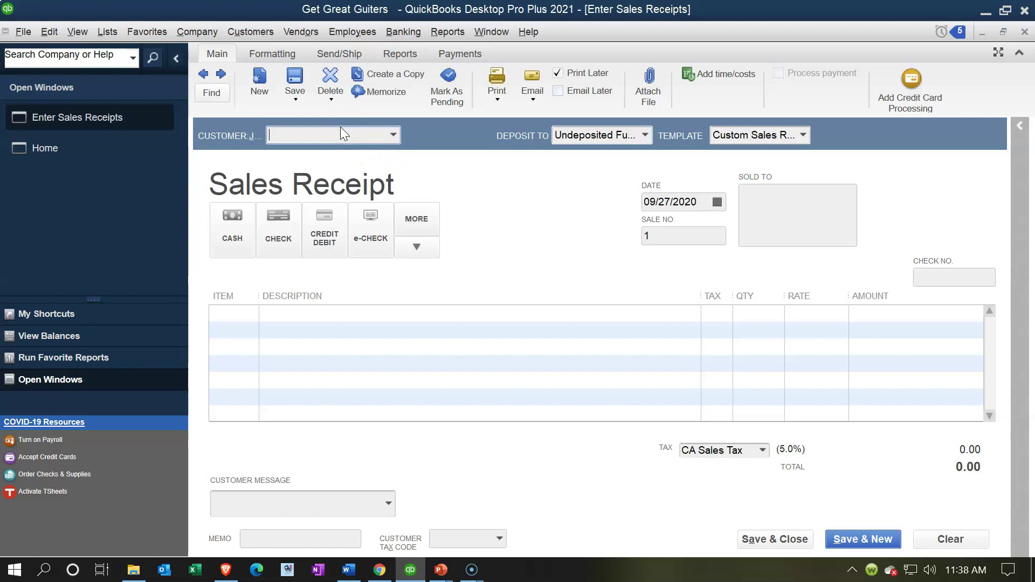
{"action": "type", "text": "St"}
{"action": "key", "text": "Tab"}
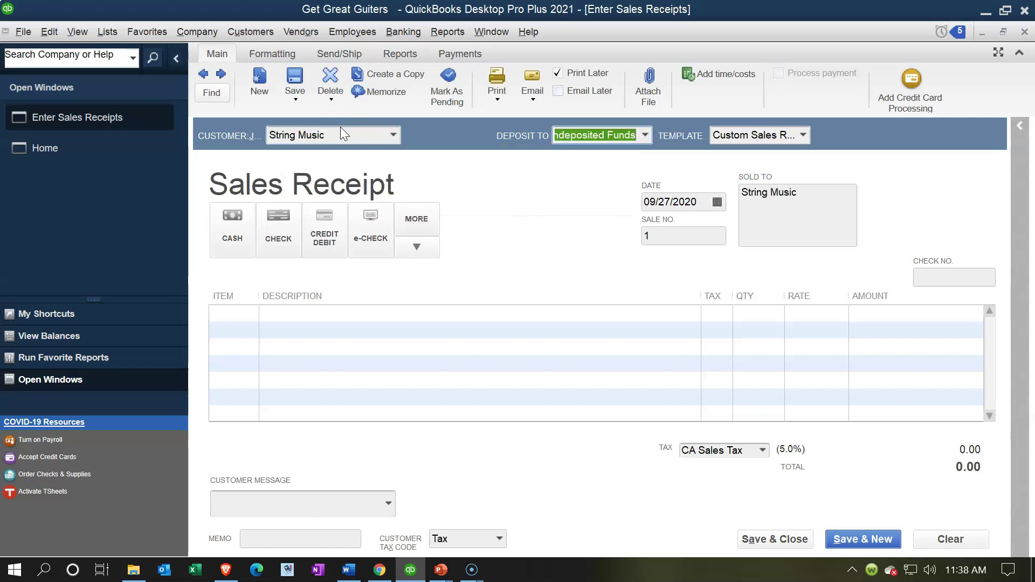
{"action": "key", "text": "Tab"}
{"action": "key", "text": "Tab"}
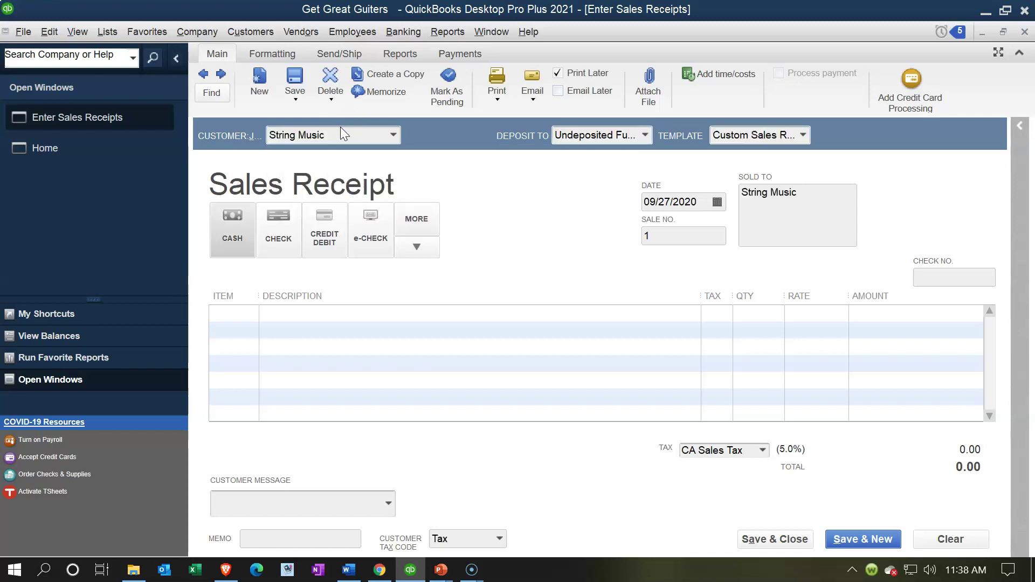
{"action": "key", "text": "Tab"}
{"action": "left_click", "coordinate": [225, 224]}
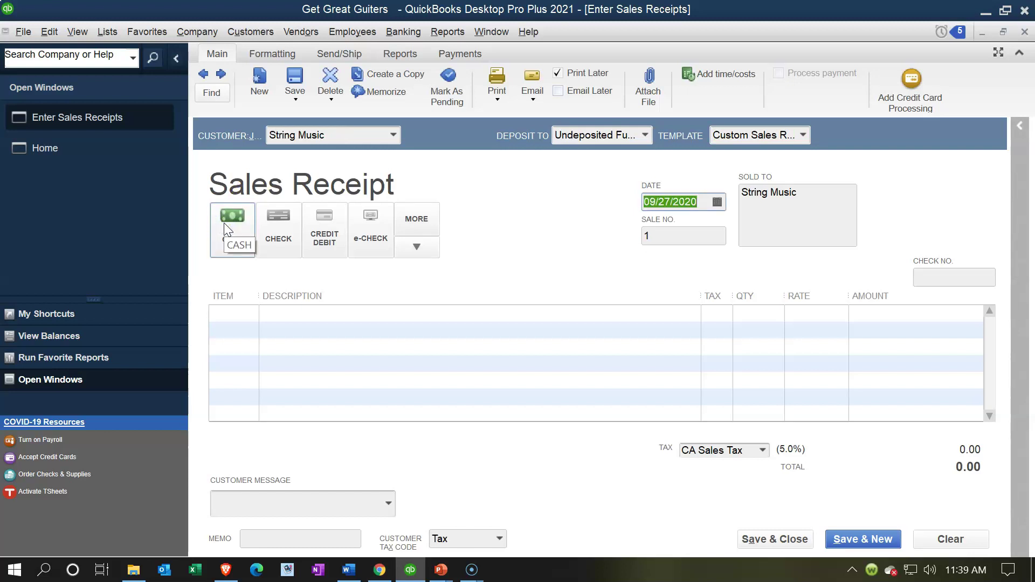
Date the sales receipt 01/16/2021, keep sale number 1 and go on to the first item line
{"action": "type", "text": "01/16/202"}
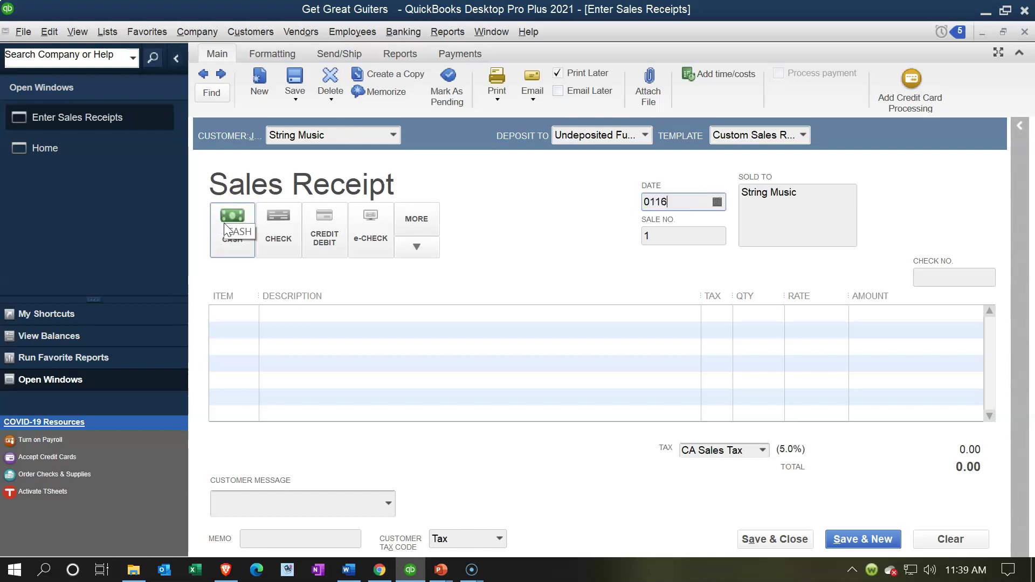
{"action": "type", "text": "1"}
{"action": "key", "text": "Tab"}
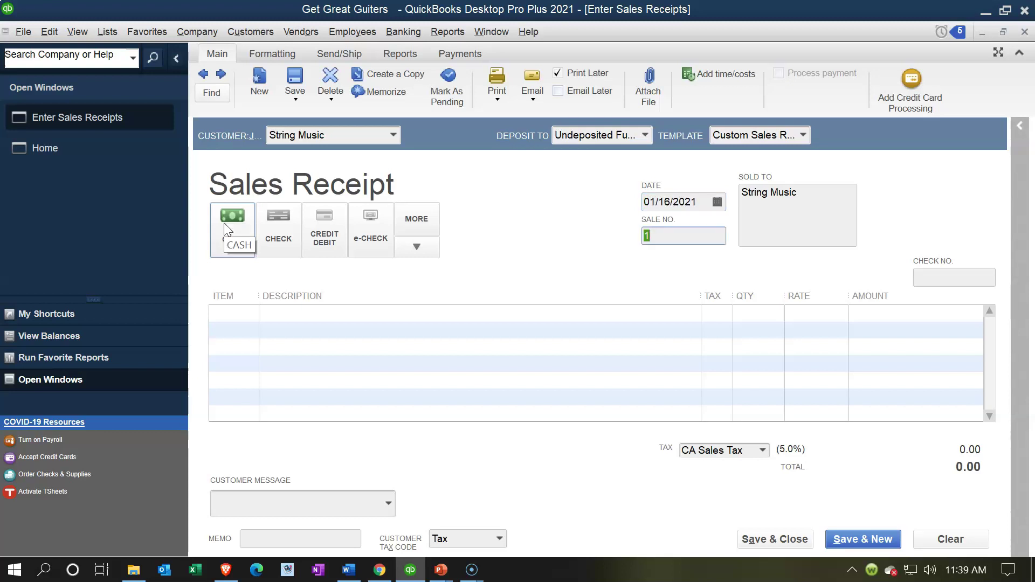
{"action": "key", "text": "Tab"}
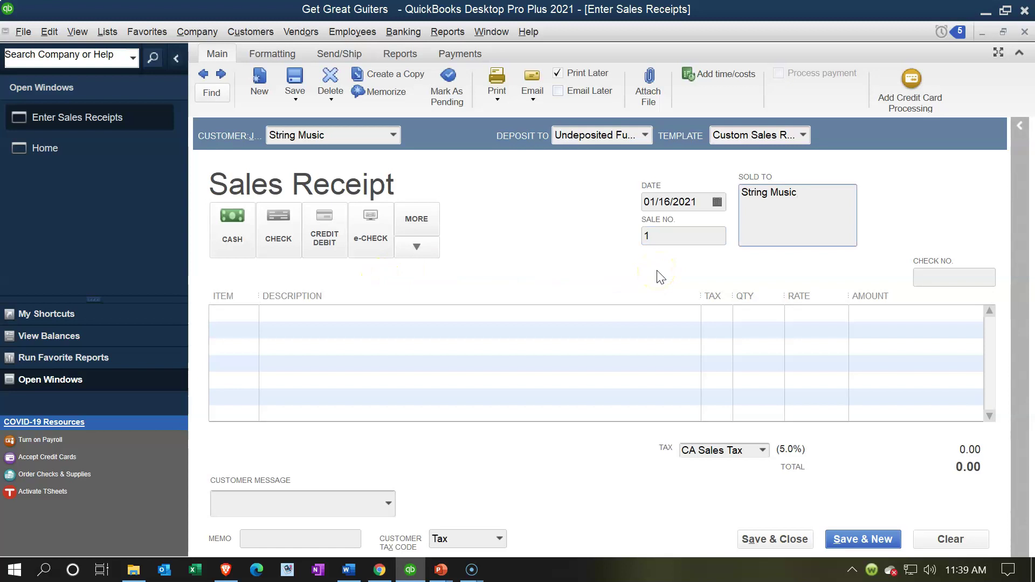
{"action": "key", "text": "Tab"}
{"action": "key", "text": "Tab"}
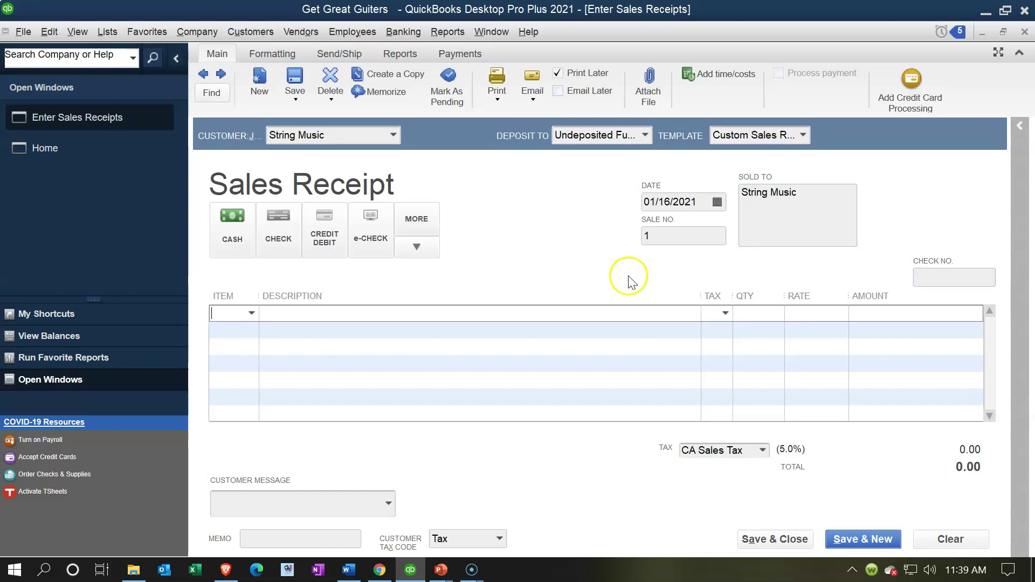
Add the inventory item EPSH (Epiphone Semi-Hollow body) with quantity 1 on the first line, keeping its default rate
{"action": "left_click", "coordinate": [251, 312]}
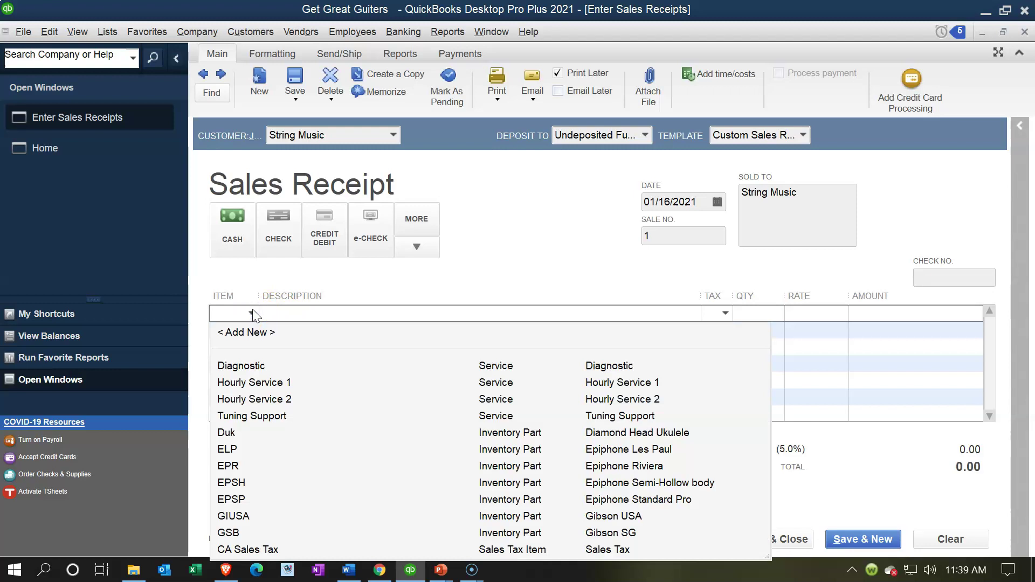
{"action": "type", "text": "EPSH"}
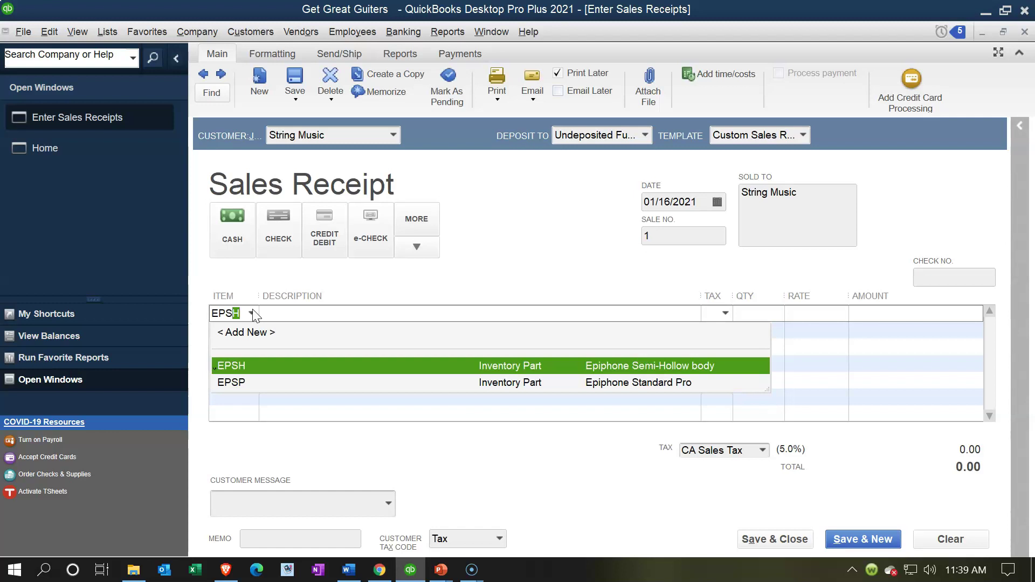
{"action": "key", "text": "Tab"}
{"action": "key", "text": "Tab"}
{"action": "key", "text": "Tab"}
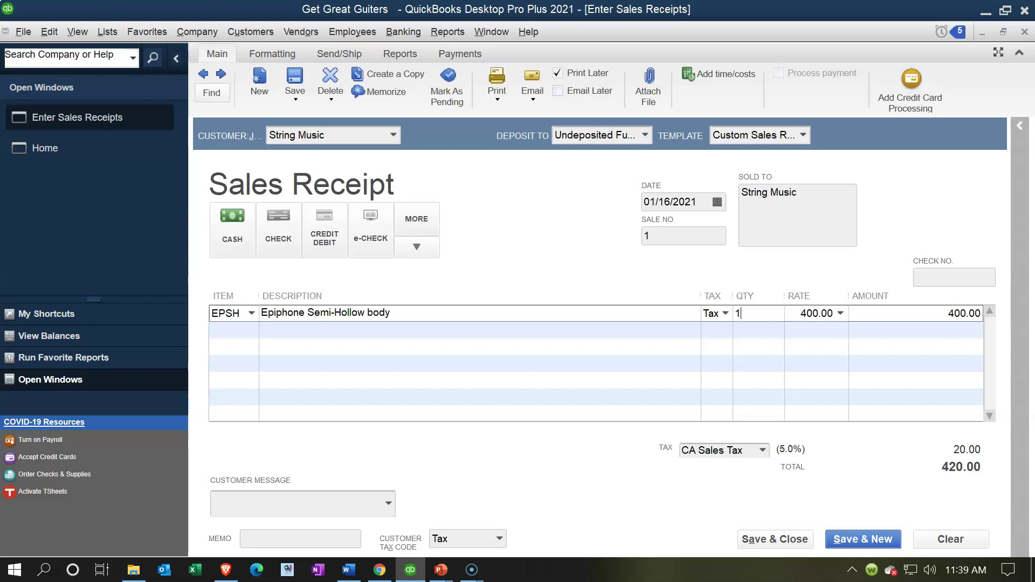
{"action": "key", "text": "Tab"}
{"action": "key", "text": "Tab"}
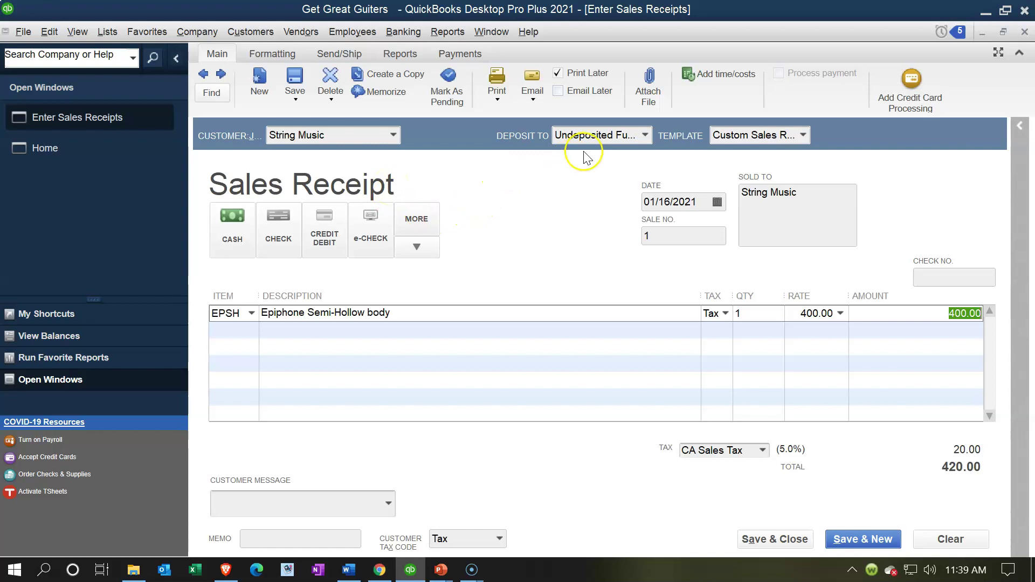
Keep Undeposited Funds as the receipt's deposit account, then save and close the sales receipt
{"action": "left_click", "coordinate": [644, 136]}
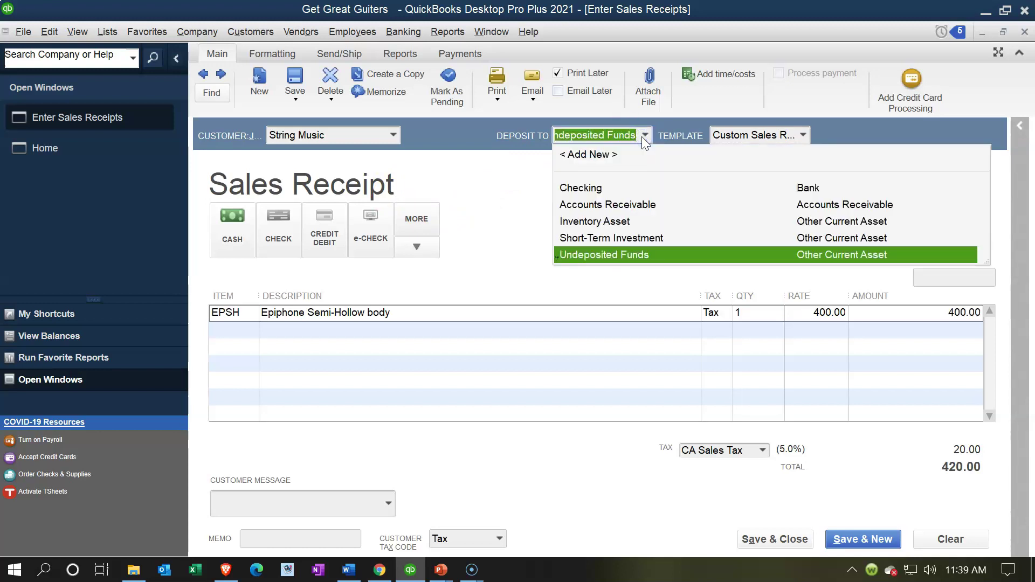
{"action": "left_click", "coordinate": [642, 137]}
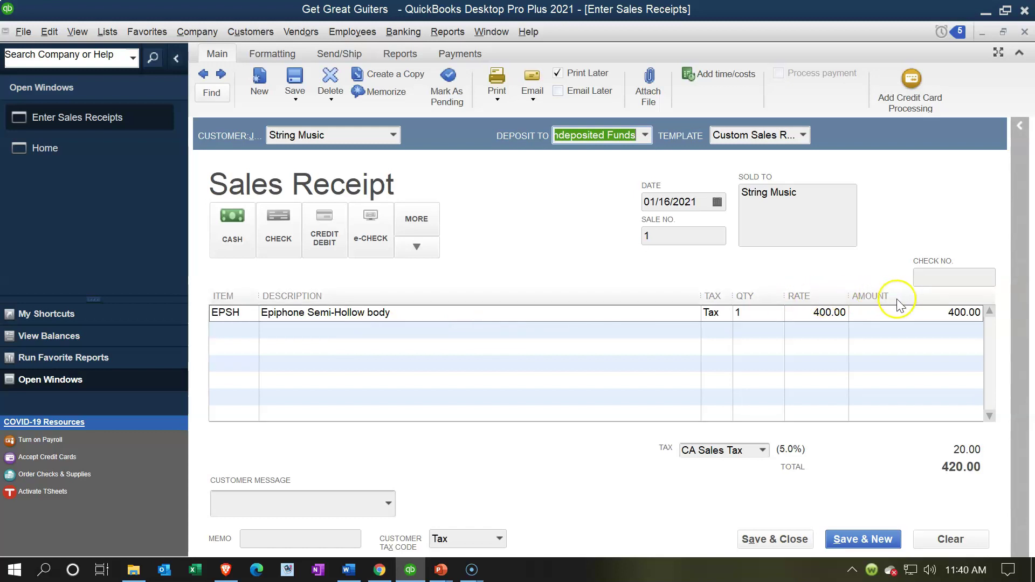
{"action": "left_click", "coordinate": [795, 540]}
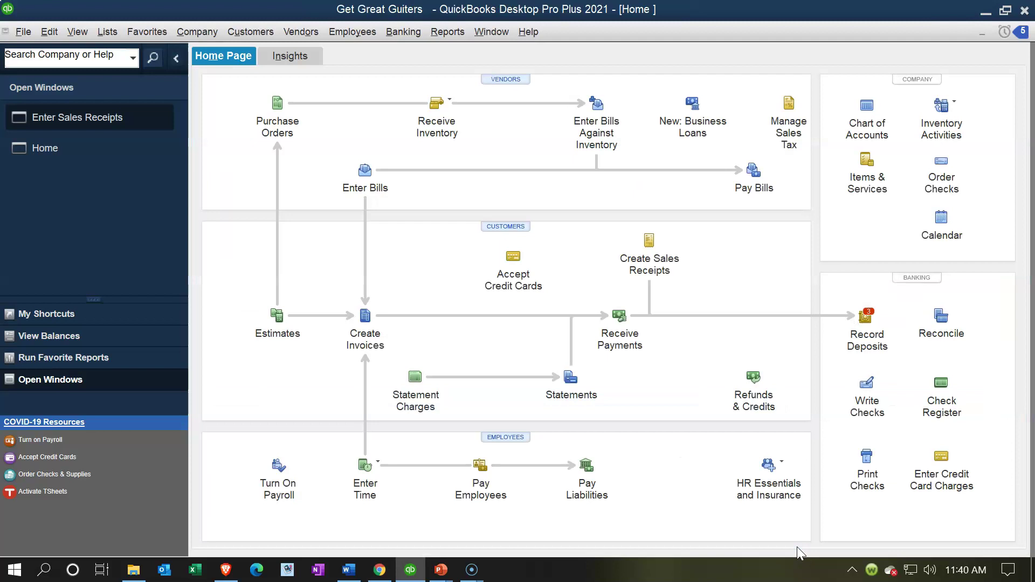
Open the standard Balance Sheet report from the company and financial reports
{"action": "left_click", "coordinate": [447, 33]}
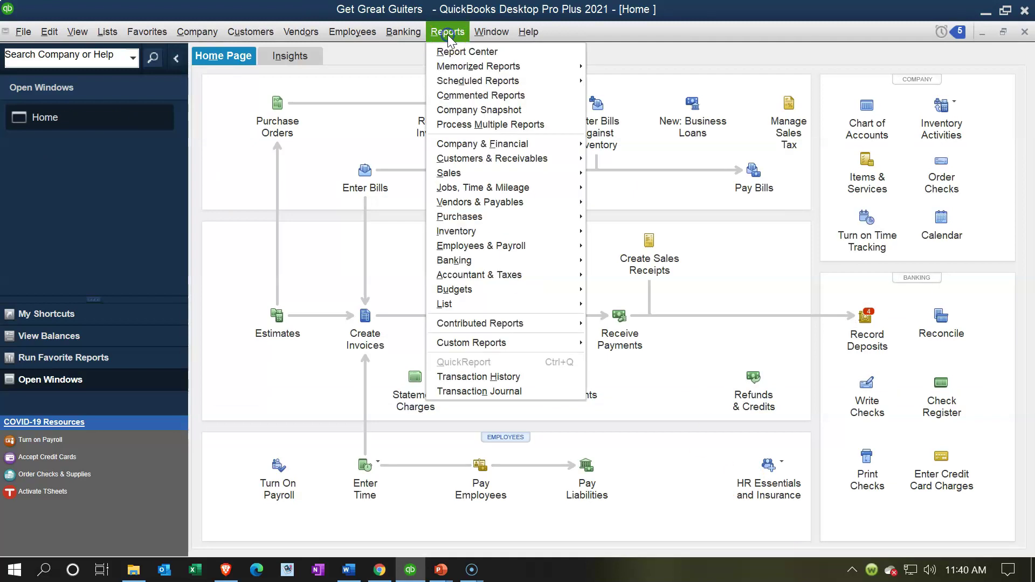
{"action": "mouse_move", "coordinate": [484, 144]}
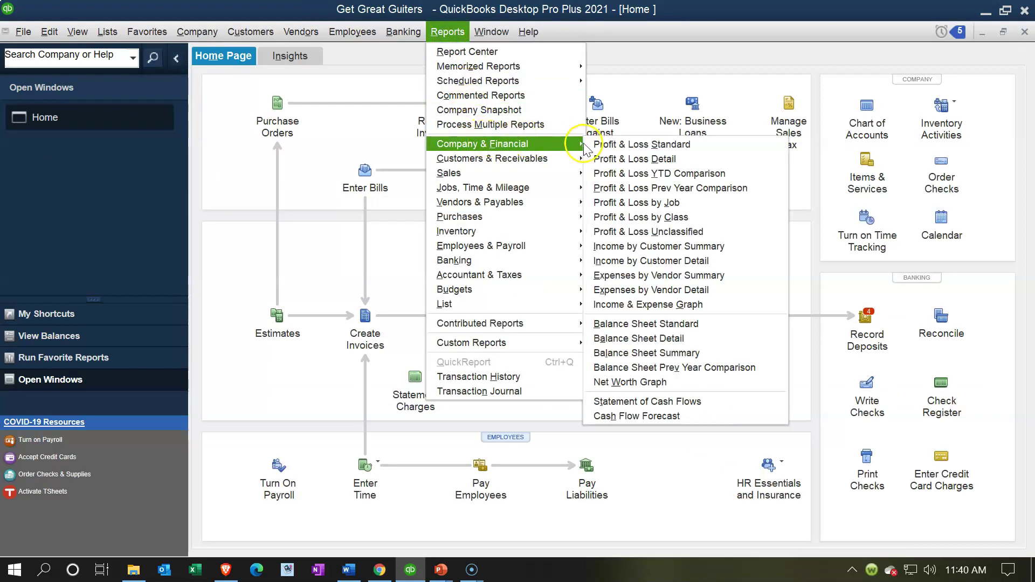
{"action": "left_click", "coordinate": [632, 323]}
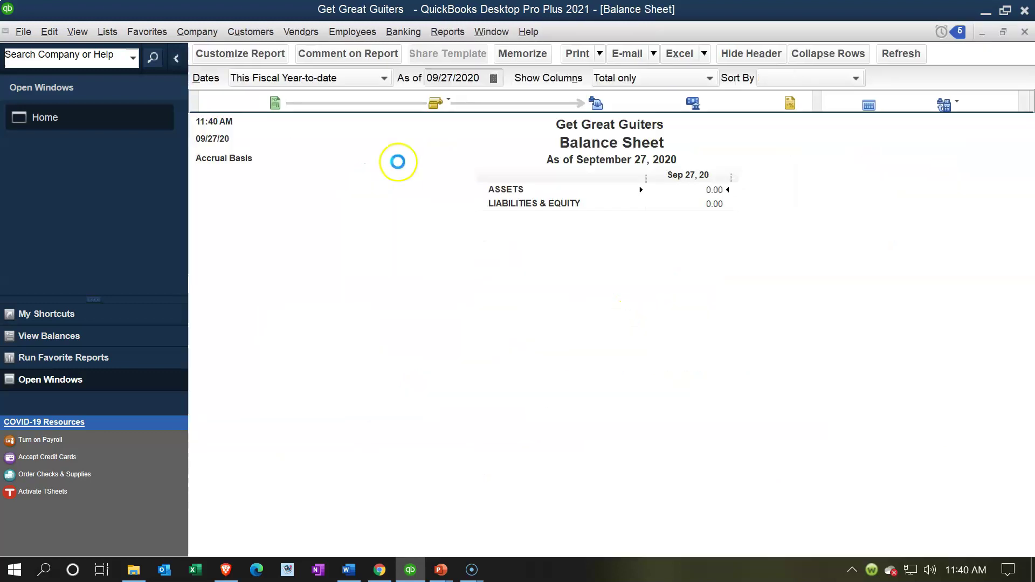
Customize the Balance Sheet to cover 01/01/2021 through 12/31/2021
{"action": "left_click", "coordinate": [231, 56]}
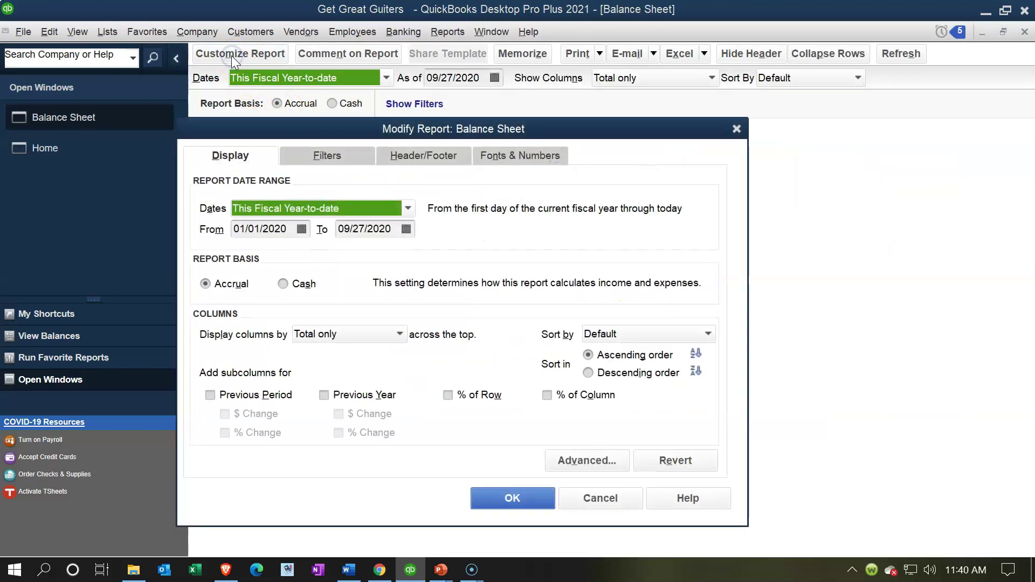
{"action": "type", "text": "010121"}
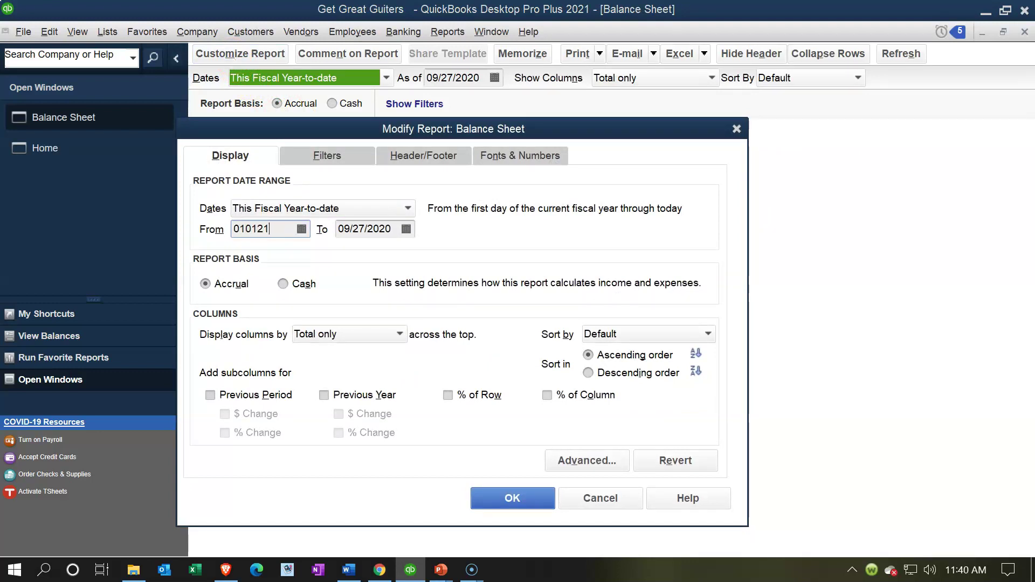
{"action": "key", "text": "Tab"}
{"action": "type", "text": "12/31/2021"}
{"action": "key", "text": "Tab"}
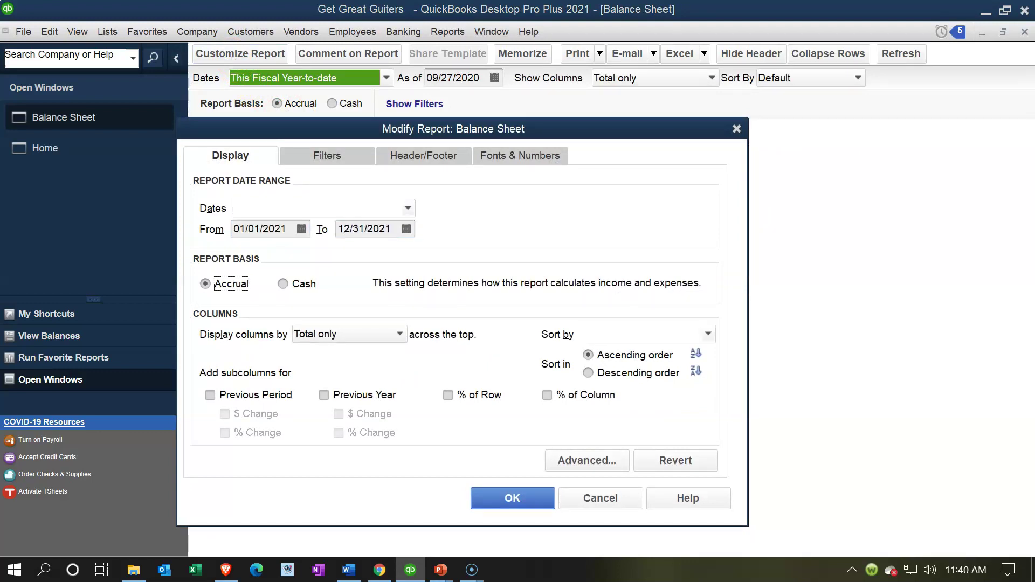
{"action": "left_click", "coordinate": [498, 496]}
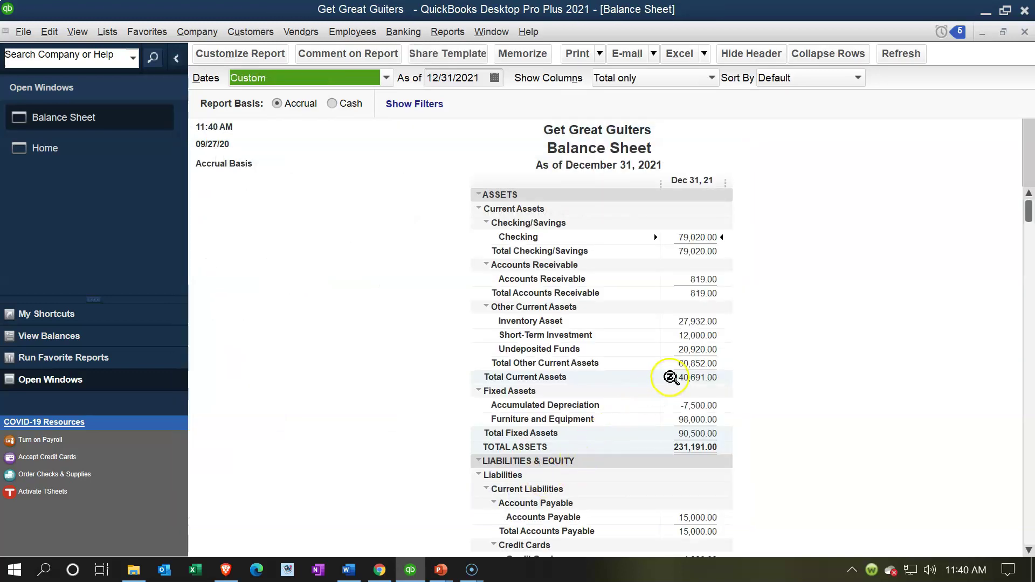
Drill down into Undeposited Funds on the Balance Sheet and open the String Music sales receipt behind it
{"action": "double_click", "coordinate": [699, 350]}
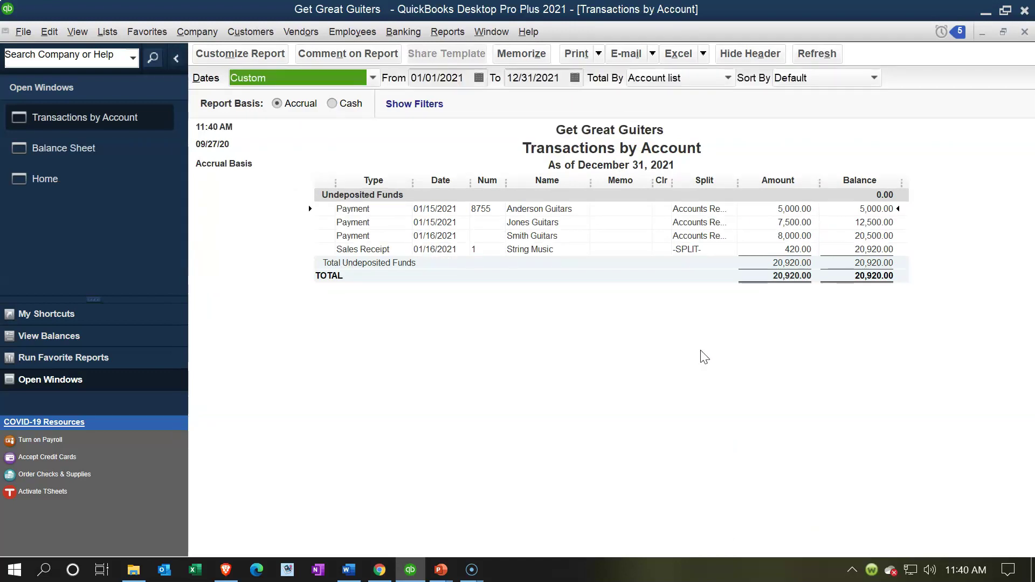
{"action": "left_click", "coordinate": [797, 251]}
{"action": "double_click", "coordinate": [796, 251]}
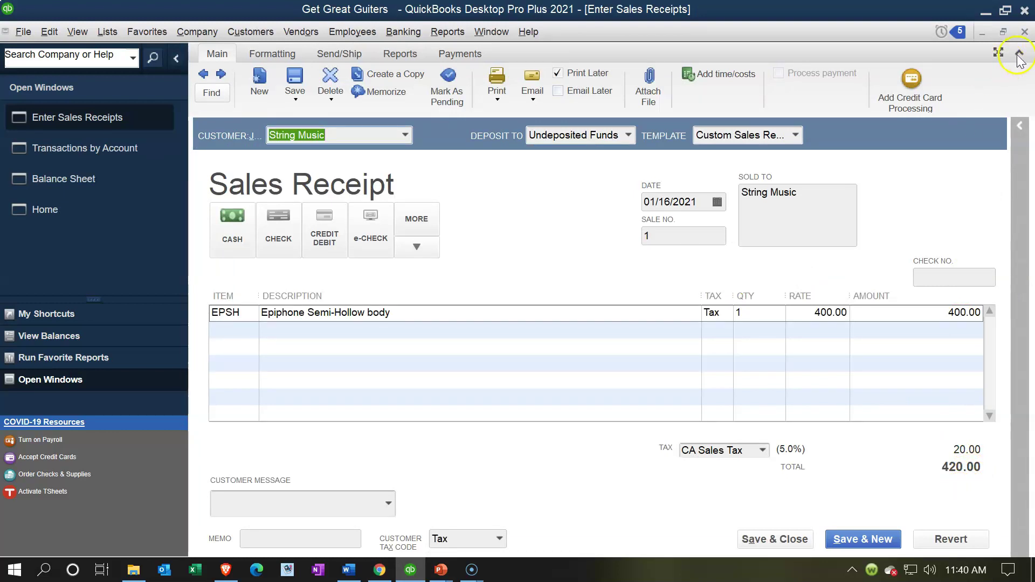
Close the sales receipt and the Undeposited Funds transaction report, then open the standard Profit & Loss report
{"action": "left_click", "coordinate": [1025, 33]}
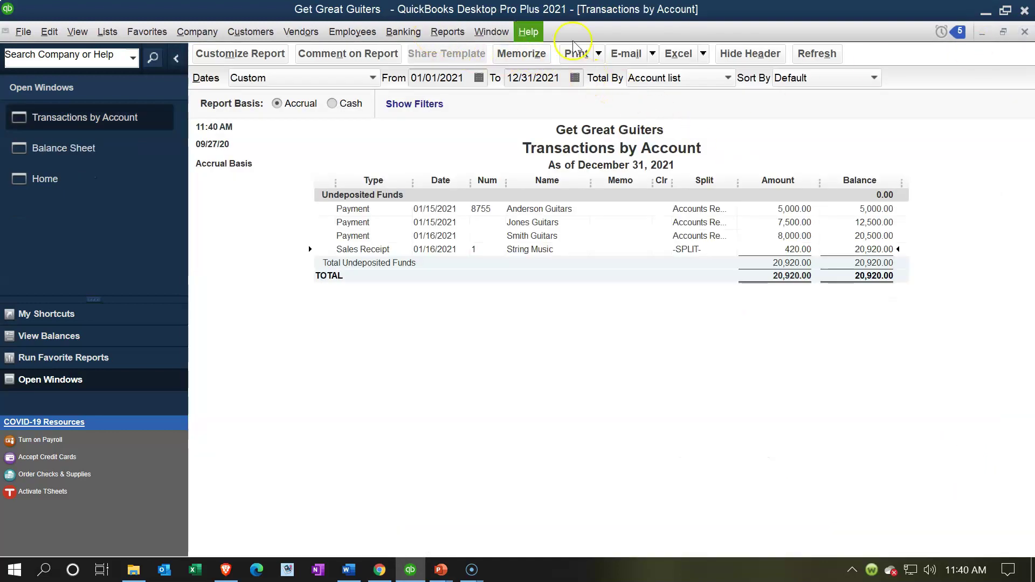
{"action": "left_click", "coordinate": [1026, 33]}
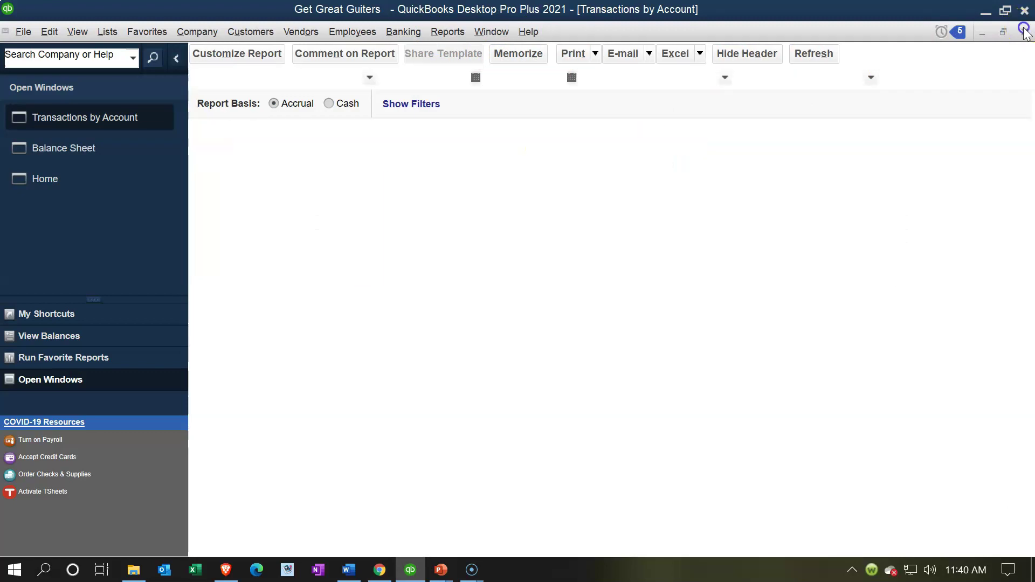
{"action": "left_click", "coordinate": [445, 33]}
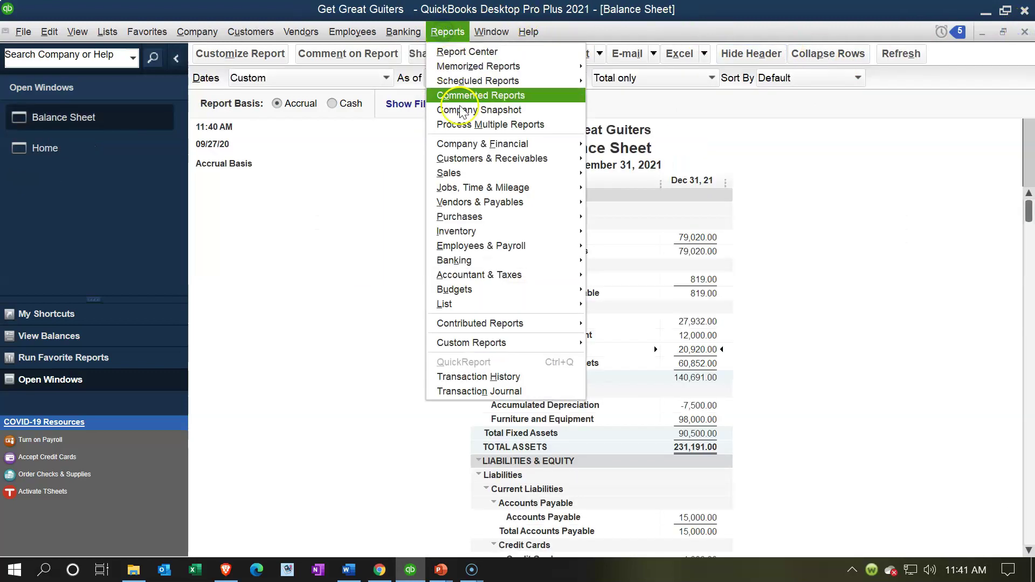
{"action": "mouse_move", "coordinate": [458, 144]}
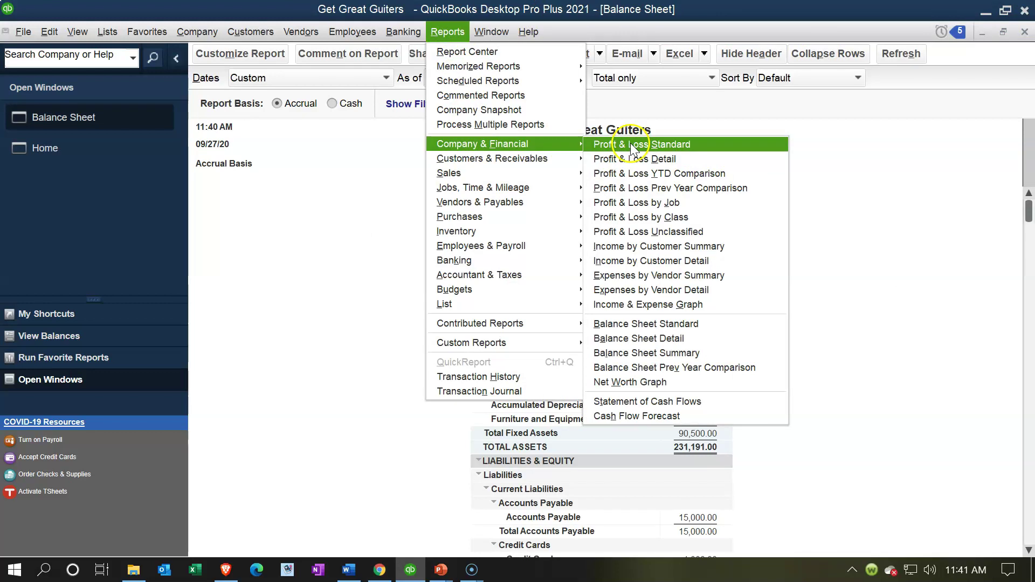
{"action": "left_click", "coordinate": [632, 149]}
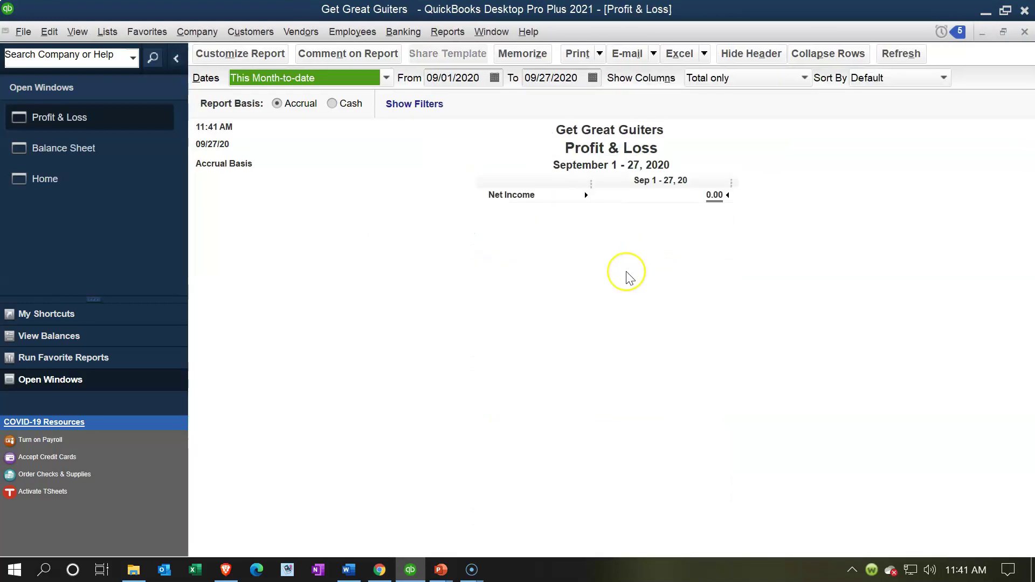
Set the Profit & Loss report's date range to 01/01/2021 through 12/31/2021
{"action": "type", "text": "01/01/2021"}
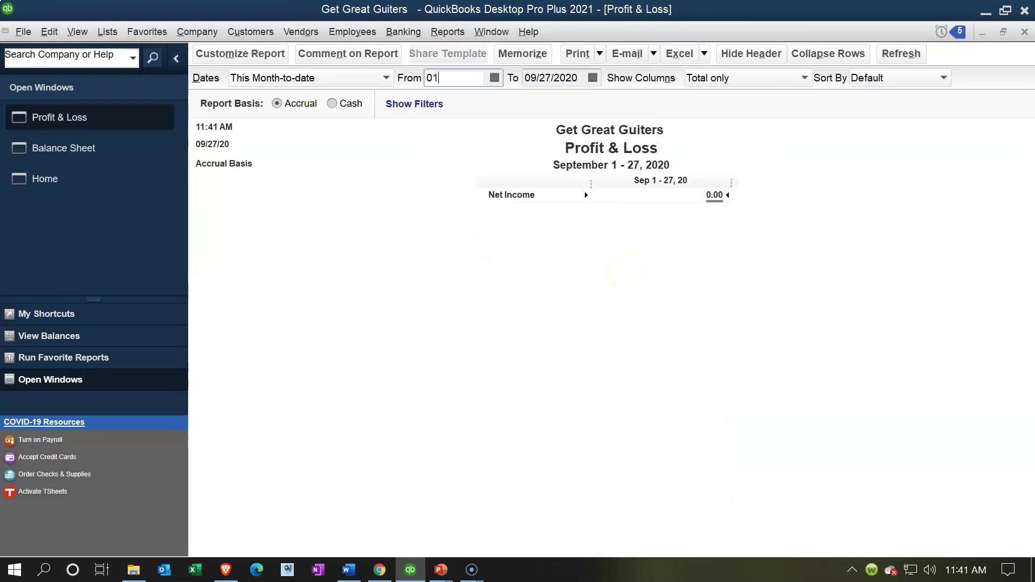
{"action": "key", "text": "Tab"}
{"action": "type", "text": "12/31/2021"}
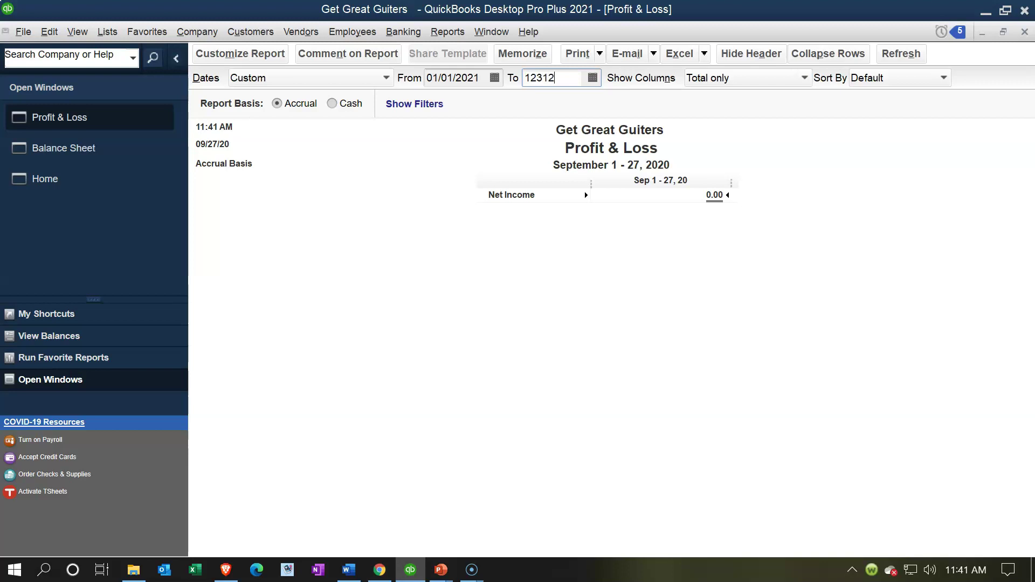
{"action": "key", "text": "Tab"}
{"action": "left_click", "coordinate": [647, 269]}
Drill down from the Profit & Loss Sales amount to the String Music sales receipt, then close both drill-down windows
{"action": "double_click", "coordinate": [710, 222]}
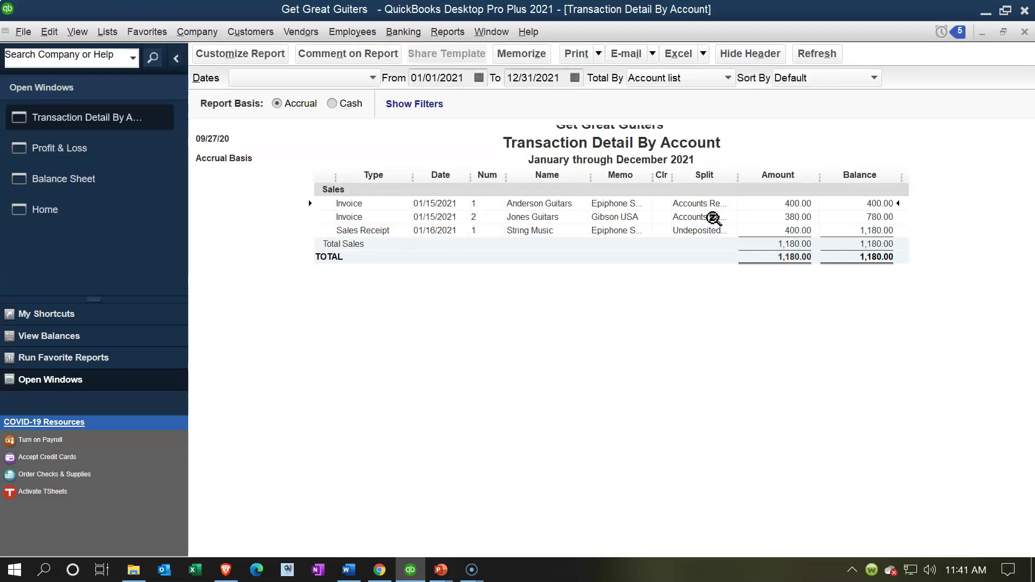
{"action": "double_click", "coordinate": [800, 236]}
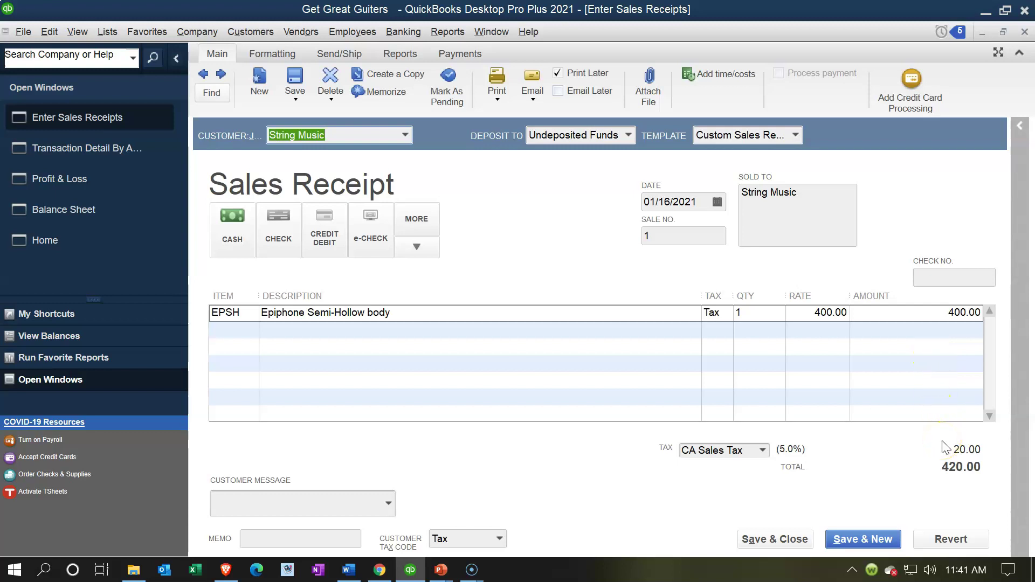
{"action": "left_click", "coordinate": [1025, 32]}
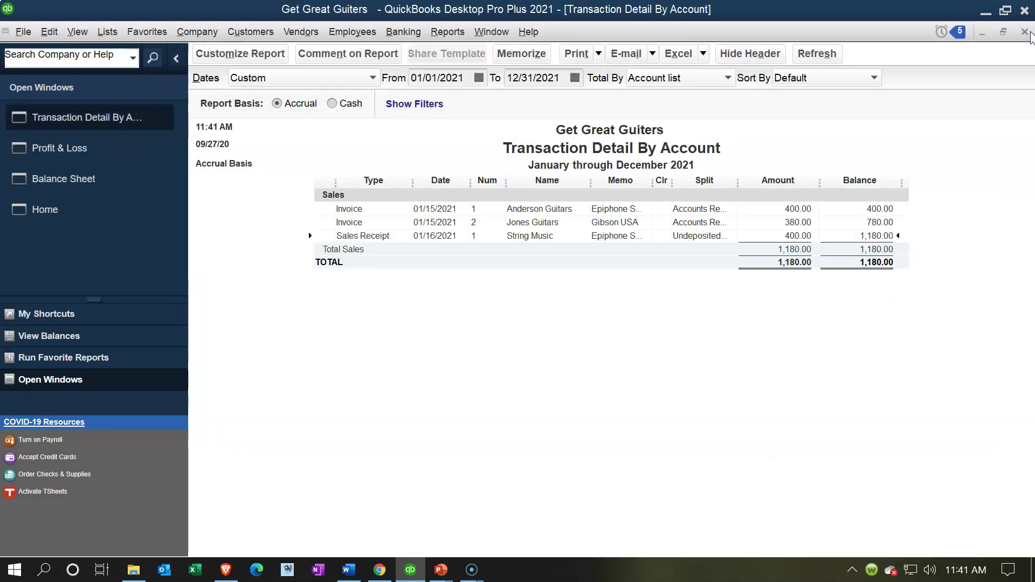
{"action": "left_click", "coordinate": [1027, 32]}
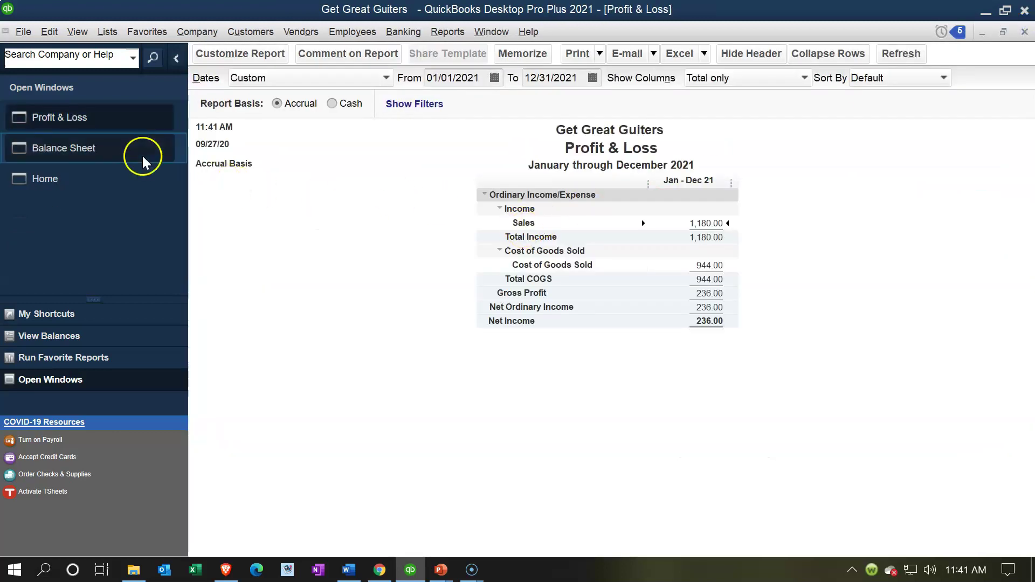
Return to the Balance Sheet and review the transactions behind Sales Tax Payable, then close the detail report
{"action": "left_click", "coordinate": [125, 150]}
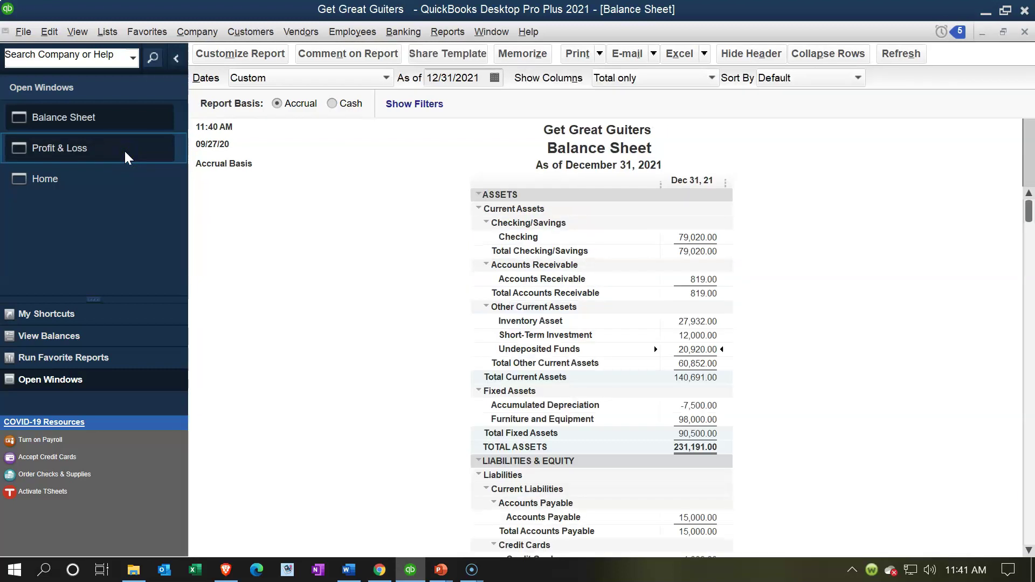
{"action": "scroll", "coordinate": [342, 321], "scroll_direction": "down", "scroll_amount": 5}
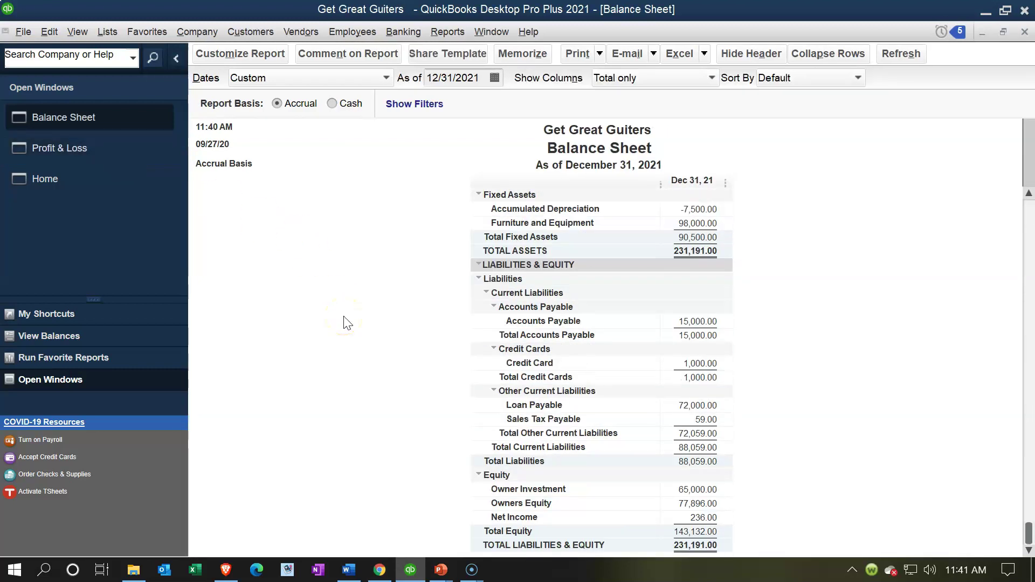
{"action": "double_click", "coordinate": [701, 419]}
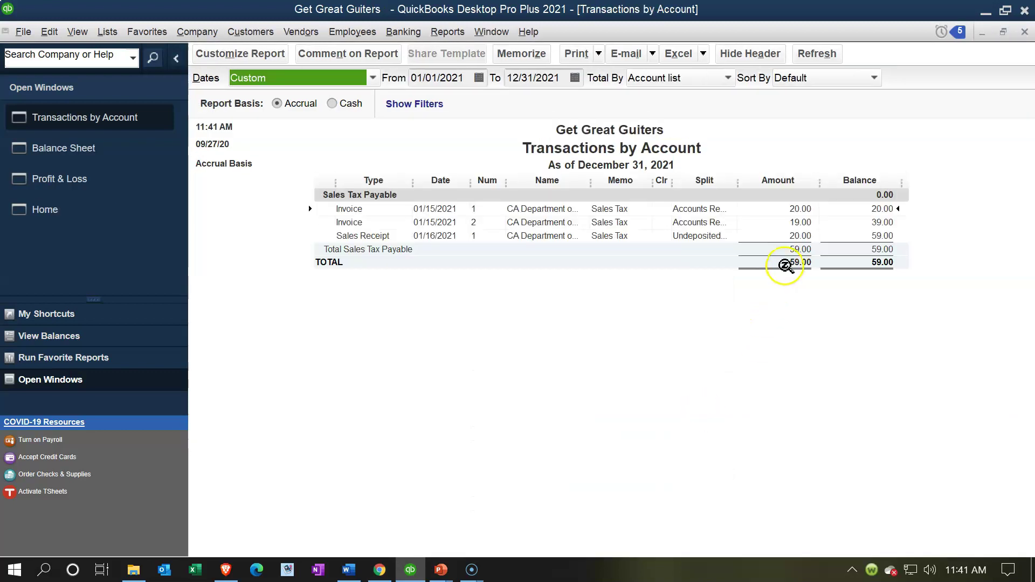
{"action": "left_click", "coordinate": [1024, 32]}
Drill down from Inventory Asset on the Balance Sheet to the String Music sales receipt, then close both drill-down windows
{"action": "scroll", "coordinate": [793, 399], "scroll_direction": "up", "scroll_amount": 4}
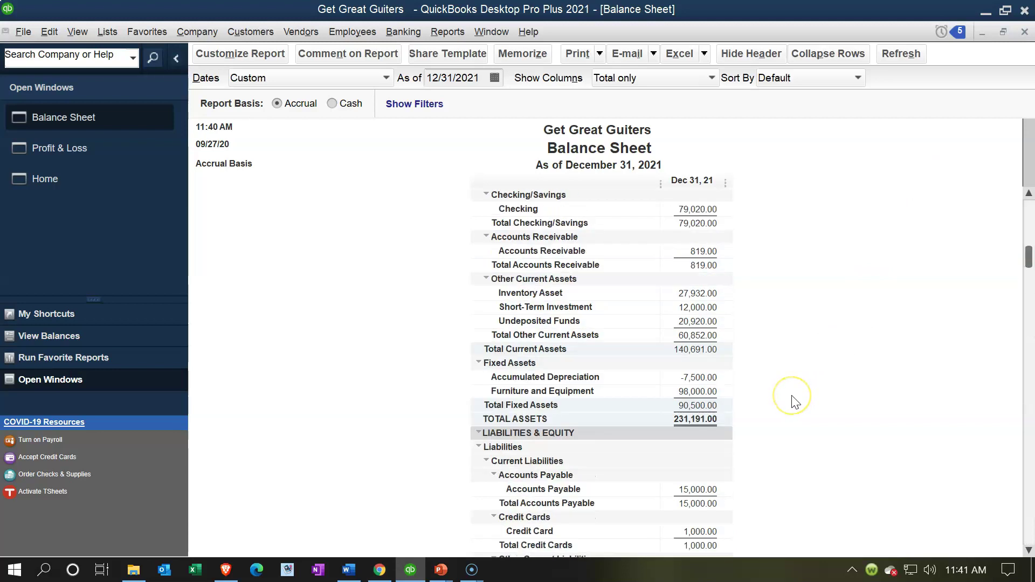
{"action": "scroll", "coordinate": [794, 401], "scroll_direction": "up", "scroll_amount": 1}
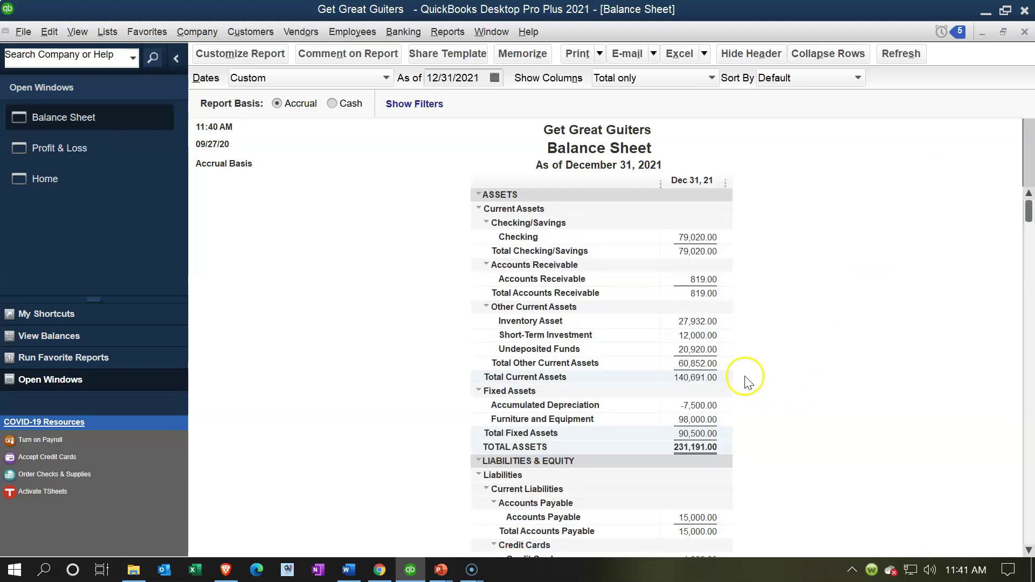
{"action": "double_click", "coordinate": [694, 321]}
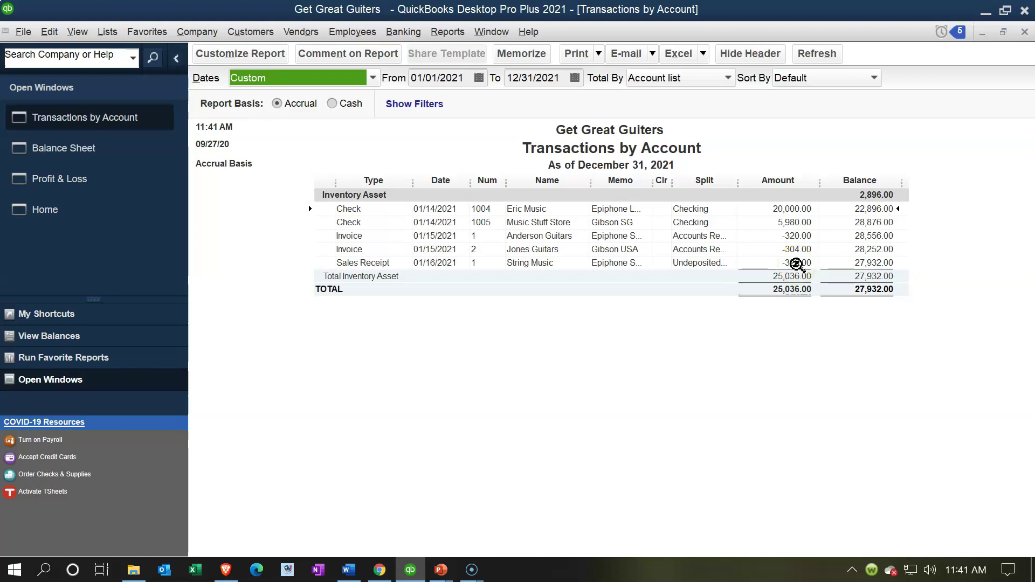
{"action": "double_click", "coordinate": [796, 264]}
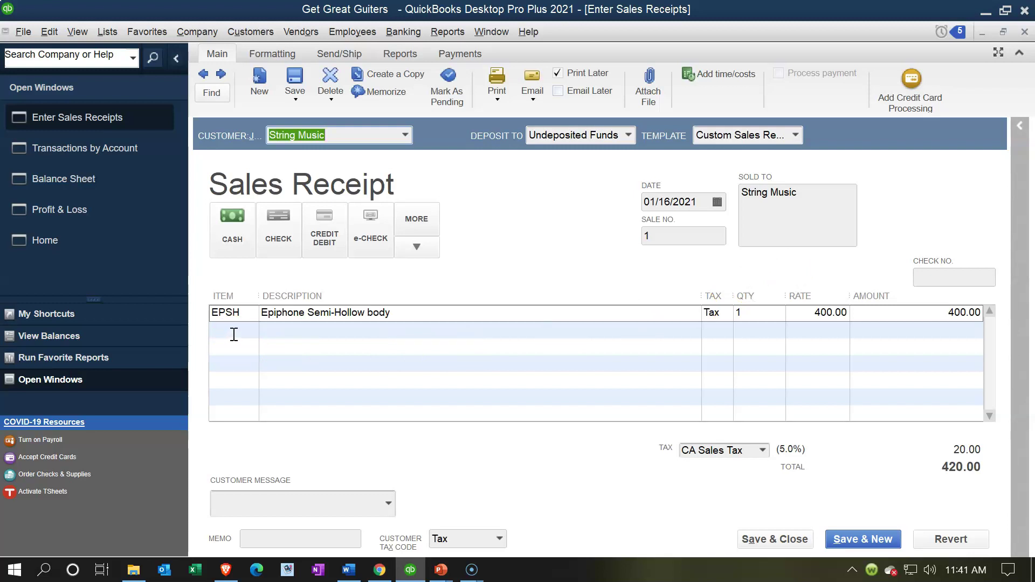
{"action": "left_click", "coordinate": [1025, 33]}
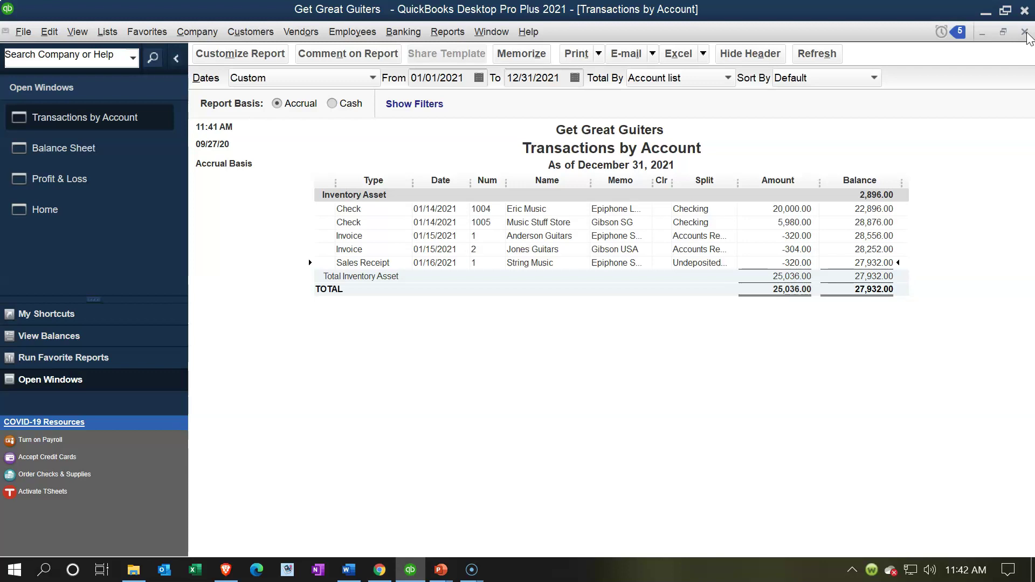
{"action": "left_click", "coordinate": [1025, 32]}
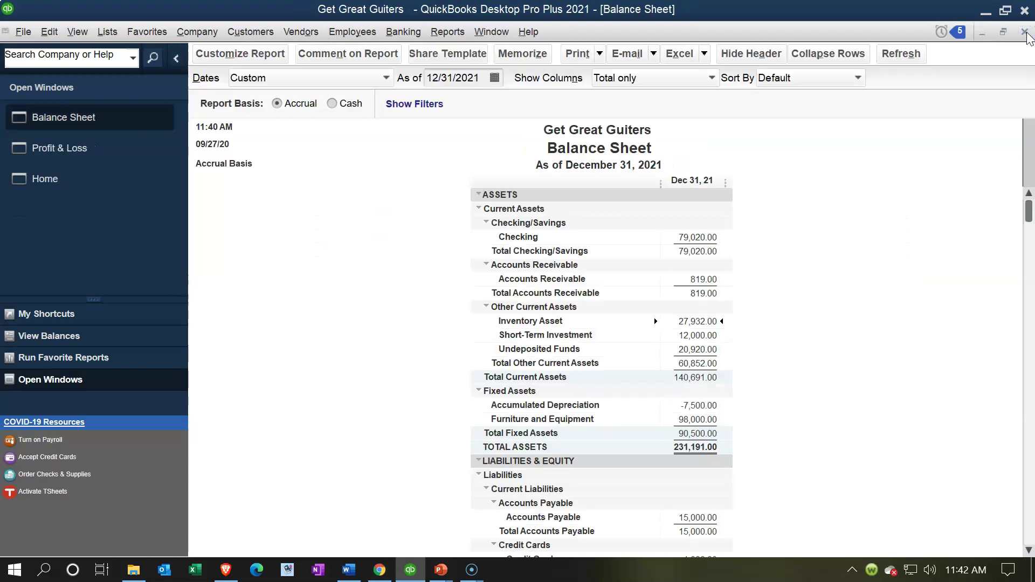
Switch to the Profit & Loss report and review the transactions behind Cost of Goods Sold, then close the detail
{"action": "left_click", "coordinate": [97, 158]}
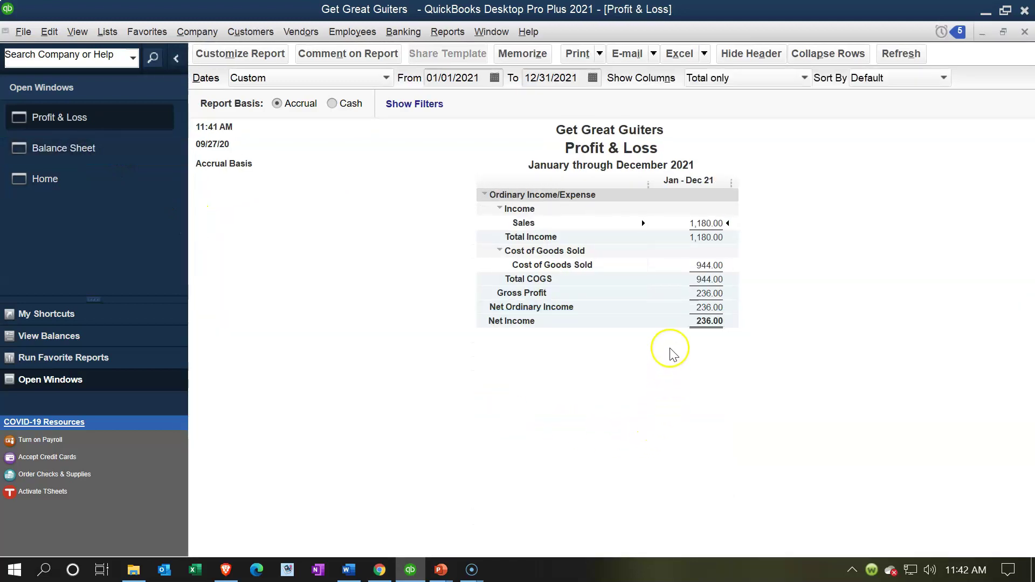
{"action": "double_click", "coordinate": [701, 265]}
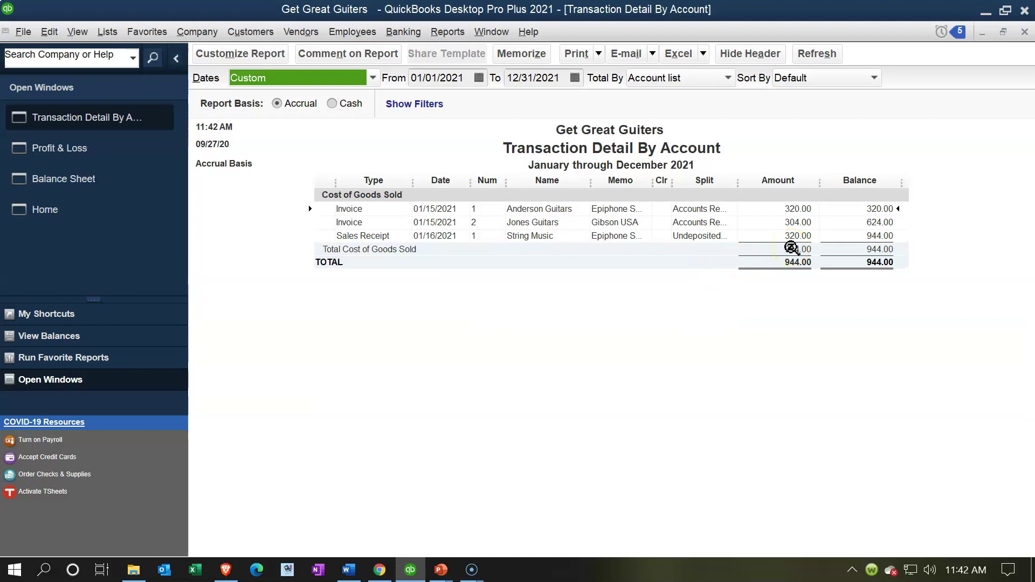
{"action": "left_click", "coordinate": [1024, 31]}
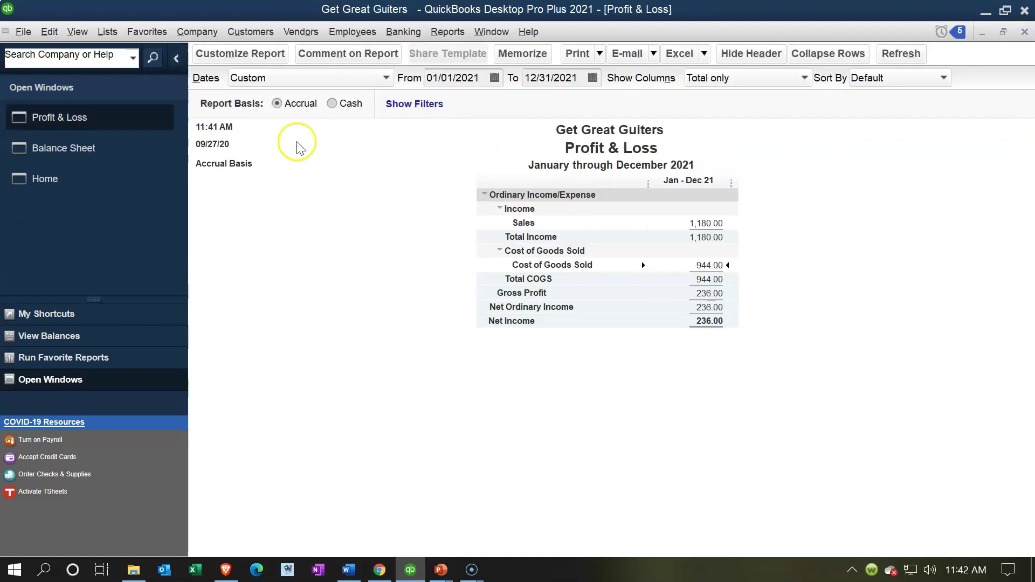
Open the Inventory Valuation Summary report and set its as-of date to 12/31/2021
{"action": "left_click", "coordinate": [94, 144]}
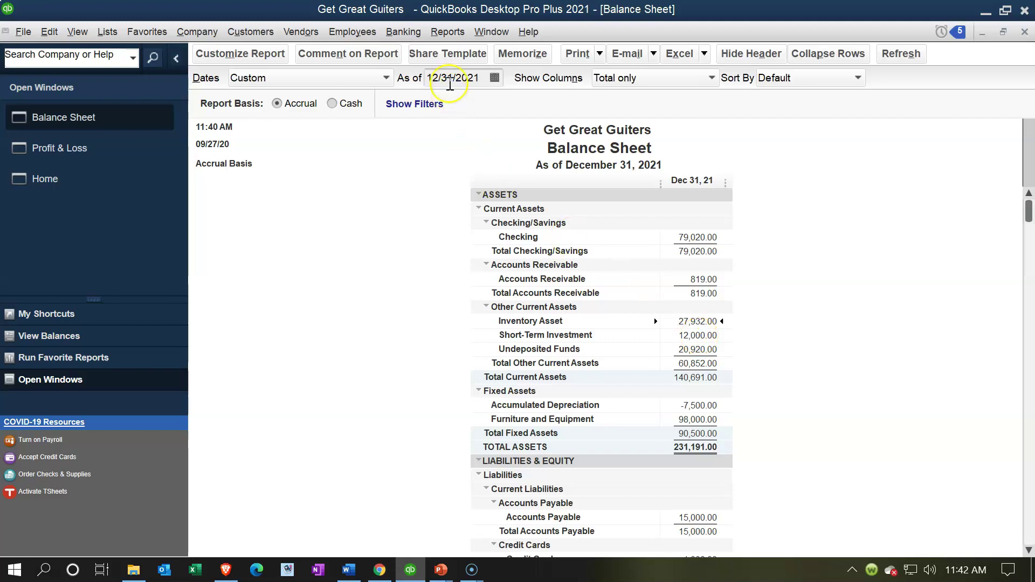
{"action": "left_click", "coordinate": [446, 33]}
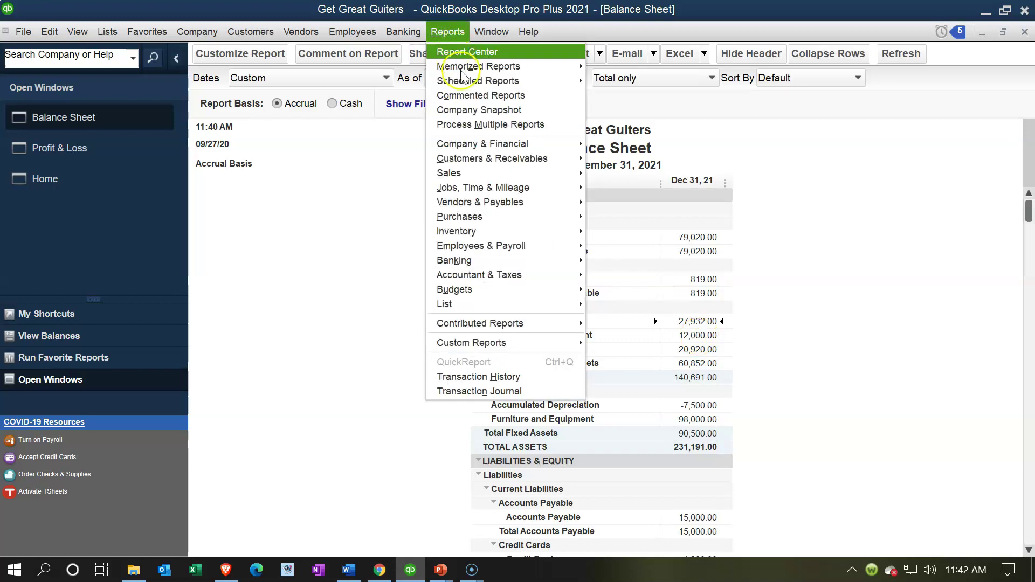
{"action": "mouse_move", "coordinate": [533, 232]}
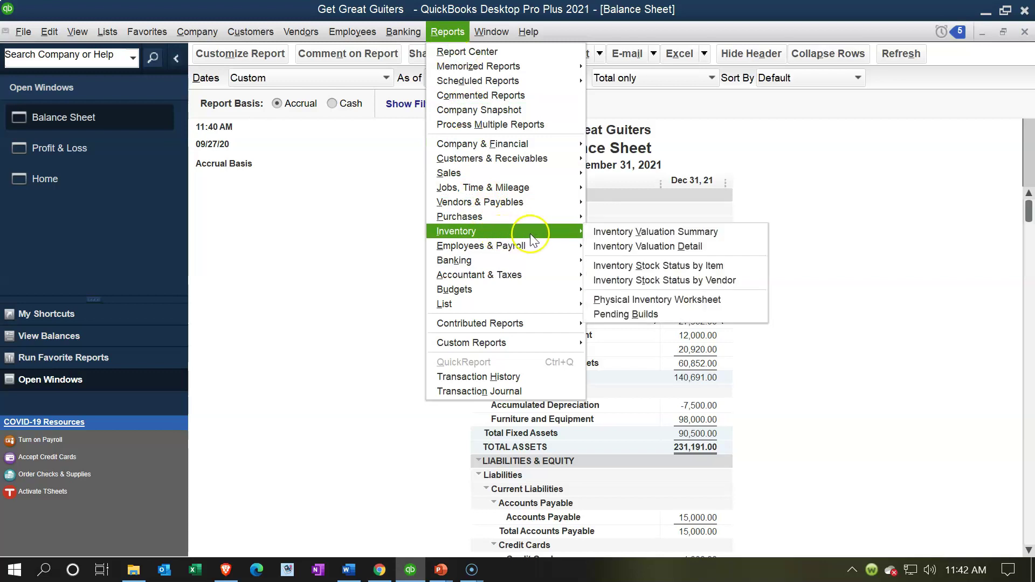
{"action": "left_click", "coordinate": [600, 232]}
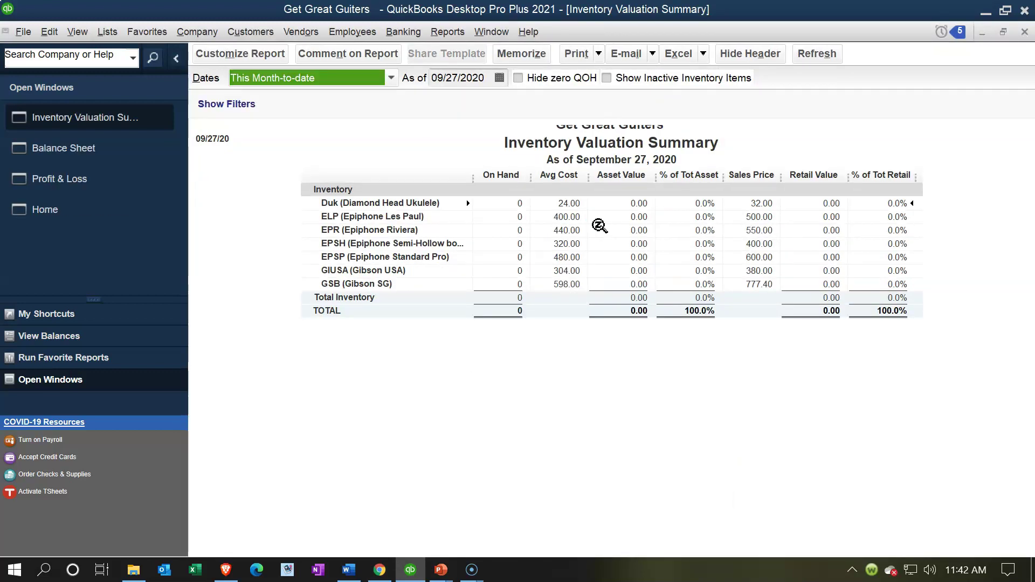
{"action": "key", "text": "Tab"}
{"action": "type", "text": "123121"}
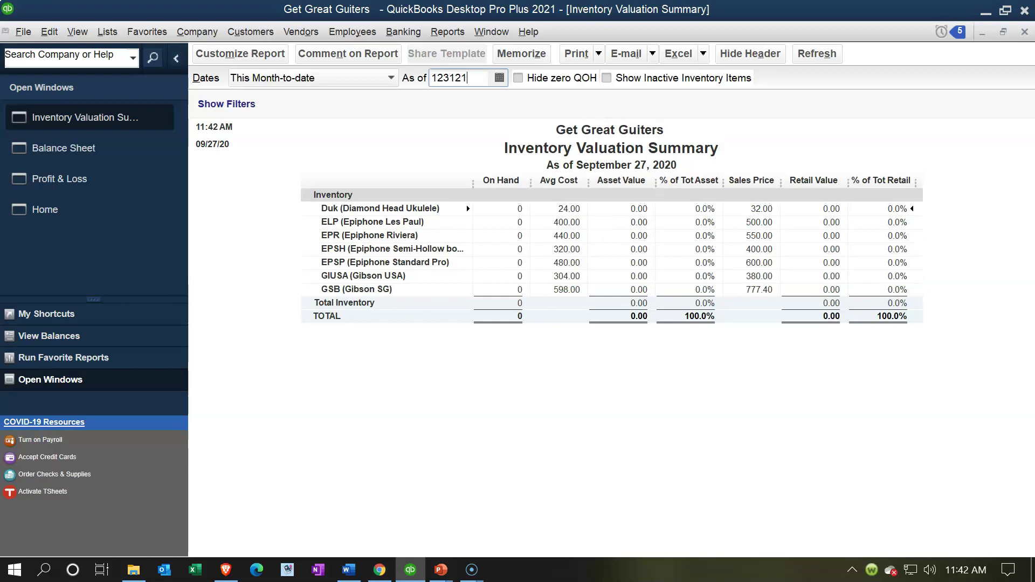
{"action": "key", "text": "Tab"}
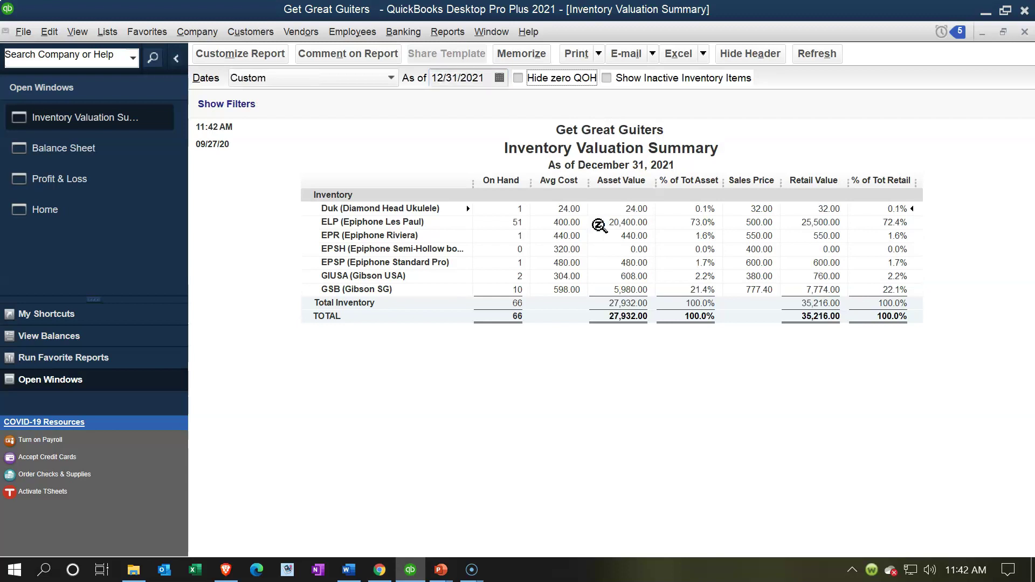
Examine the EPSH (Epiphone Semi-Hollow body) row and inventory total, then review the Balance Sheet and Profit & Loss reports again
{"action": "left_click", "coordinate": [559, 268]}
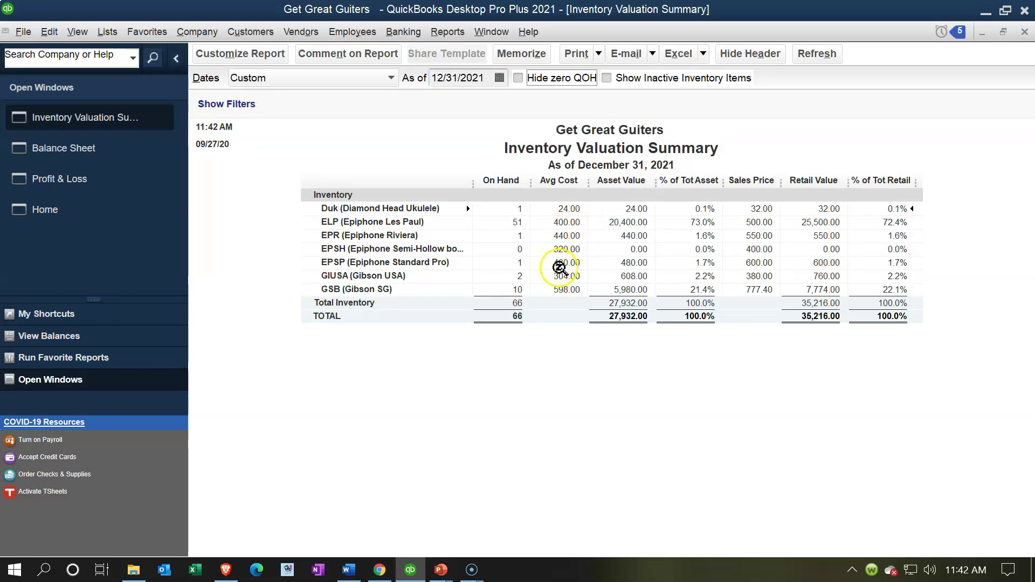
{"action": "left_click", "coordinate": [560, 250]}
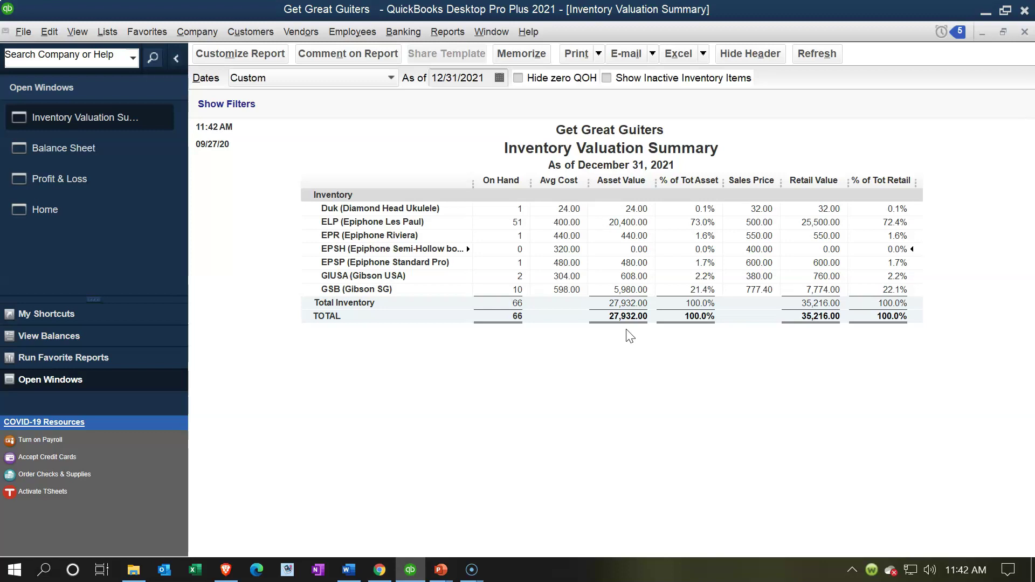
{"action": "left_click", "coordinate": [136, 151]}
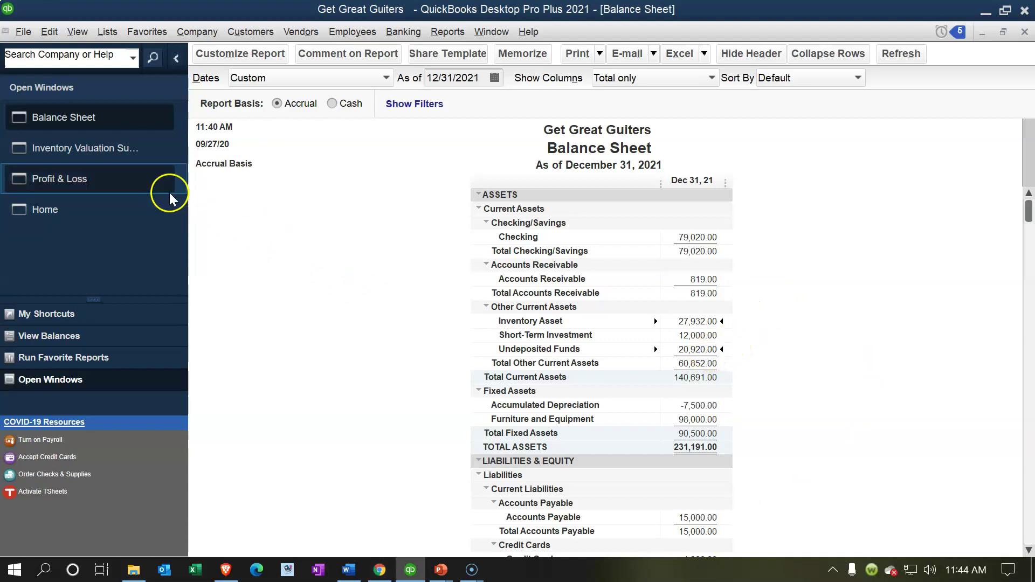
{"action": "left_click", "coordinate": [87, 178]}
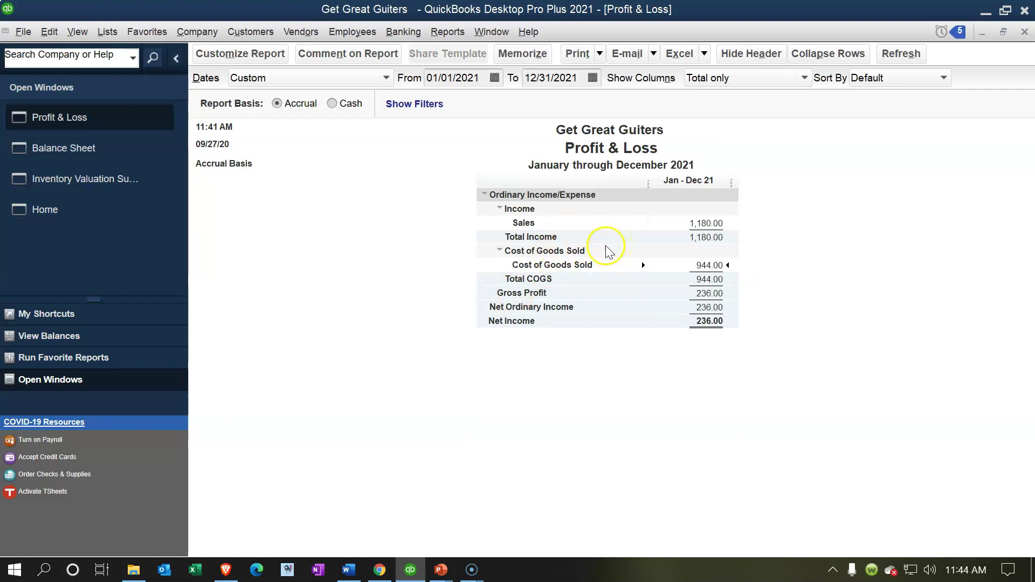
Return to the Home page and open a new blank sales receipt
{"action": "left_click", "coordinate": [110, 215]}
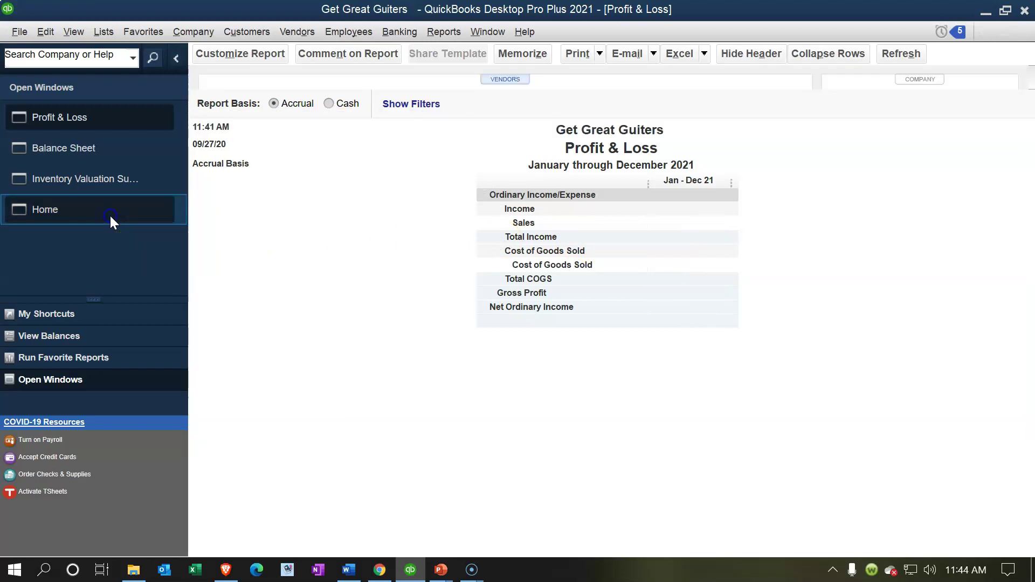
{"action": "left_click", "coordinate": [648, 244]}
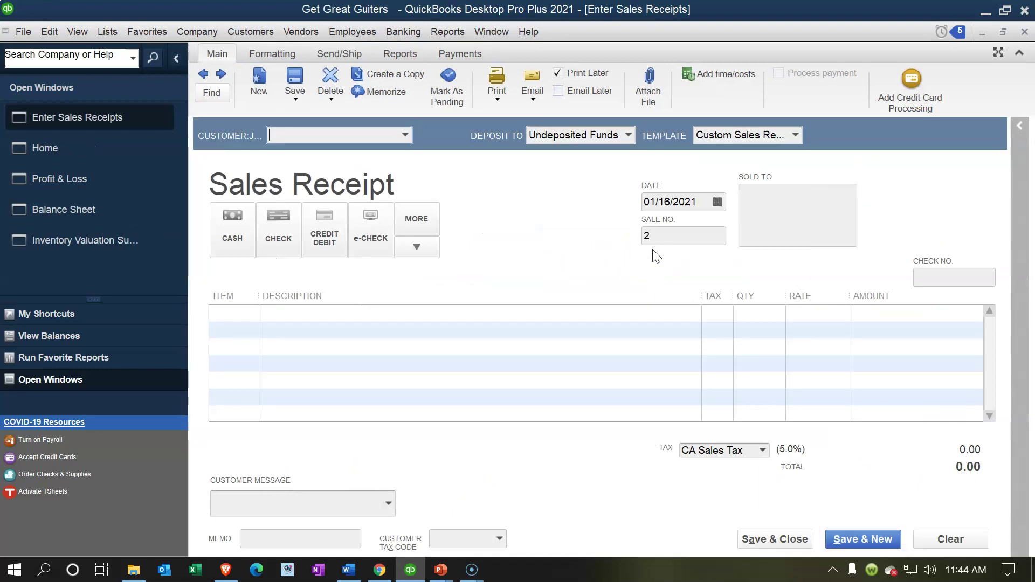
Add the Diagnostic service item with quantity 10 to the sales receipt, widening the Item and Qty areas of the line table
{"action": "left_click", "coordinate": [240, 314]}
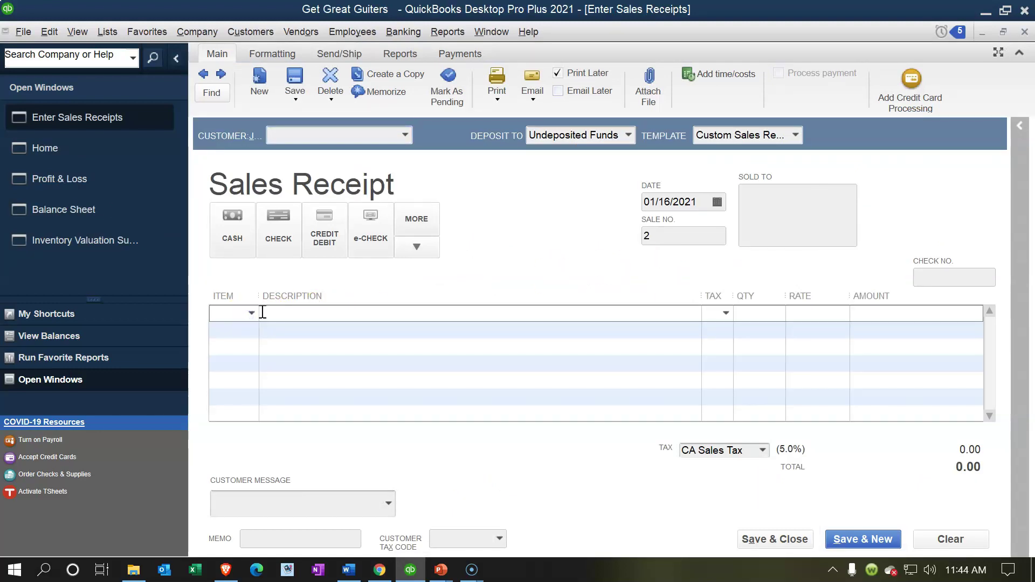
{"action": "type", "text": "Diagnos"}
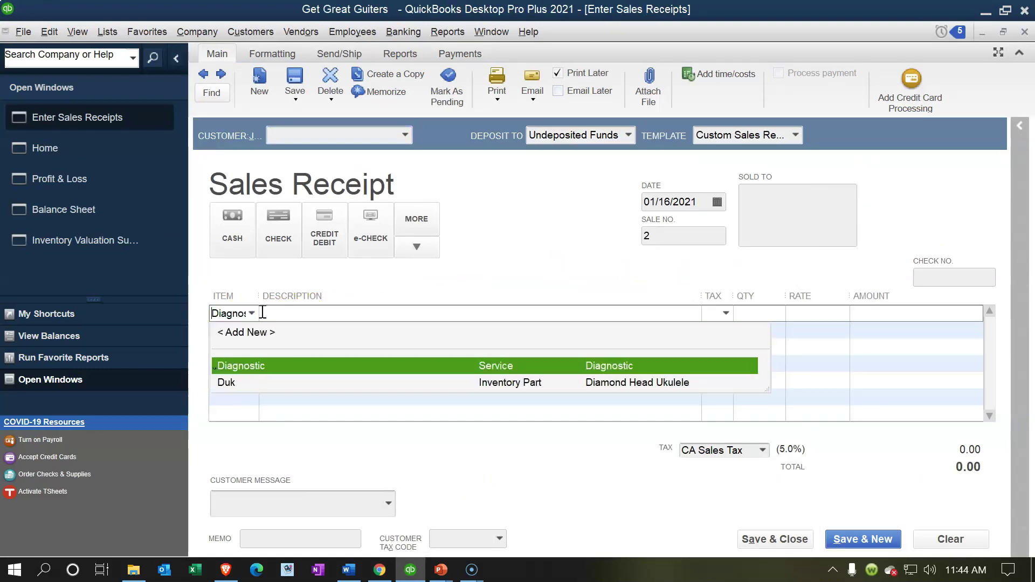
{"action": "key", "text": "Tab"}
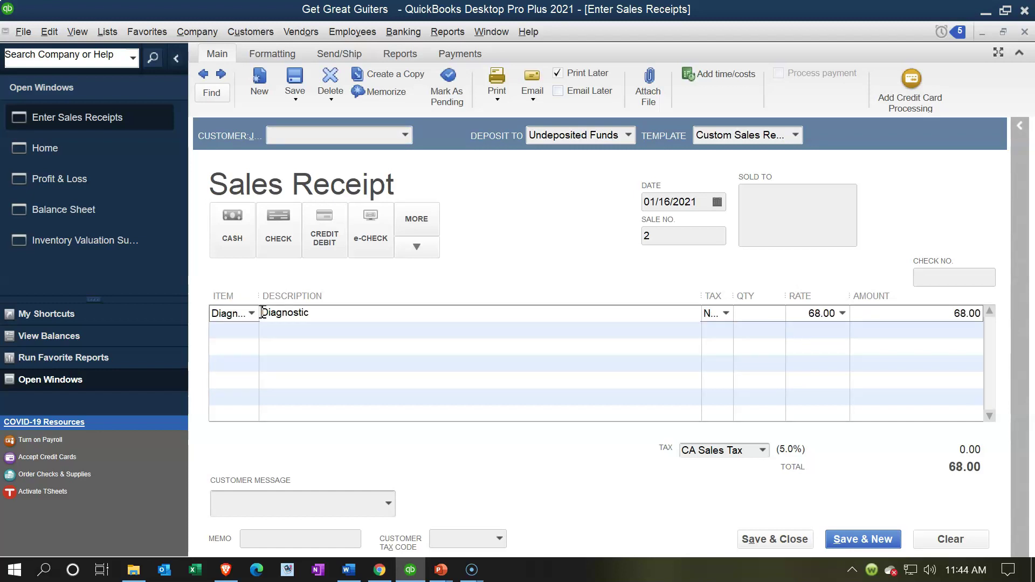
{"action": "left_click_drag", "start_coordinate": [261, 296], "coordinate": [340, 300]}
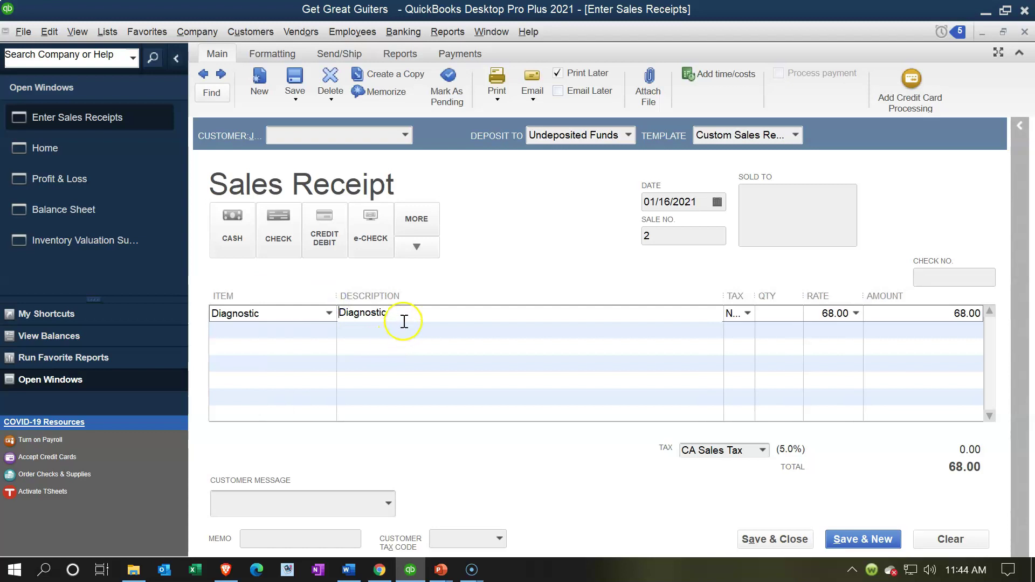
{"action": "key", "text": "Tab"}
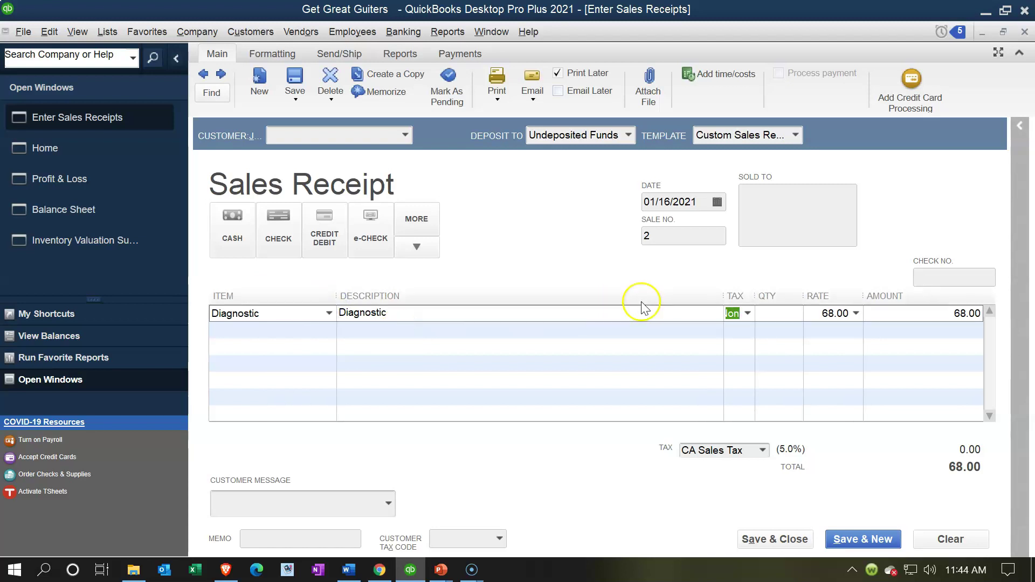
{"action": "left_click_drag", "start_coordinate": [726, 294], "coordinate": [676, 300]}
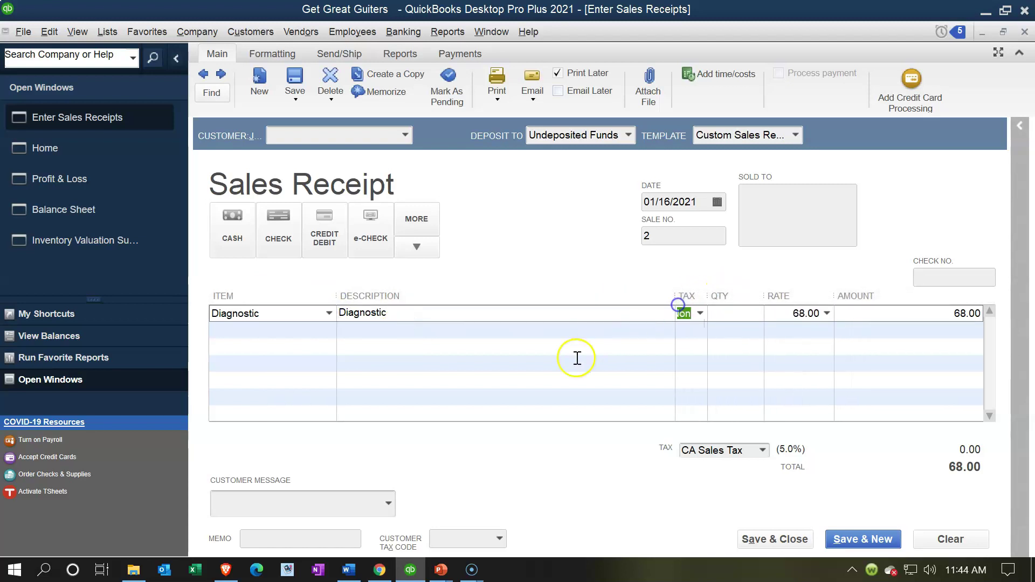
{"action": "key", "text": "Tab"}
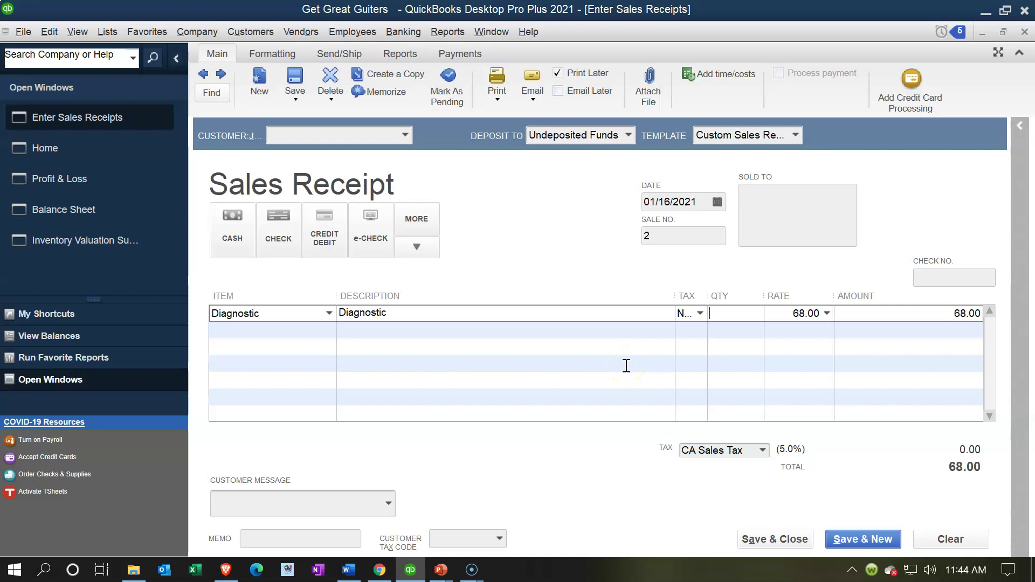
{"action": "type", "text": "10"}
{"action": "key", "text": "Tab"}
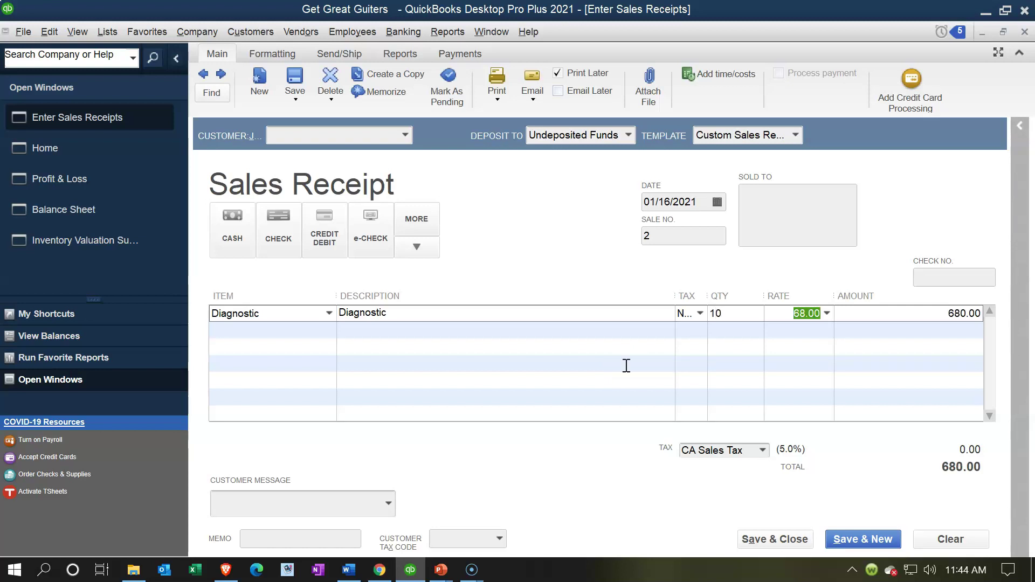
{"action": "key", "text": "Tab"}
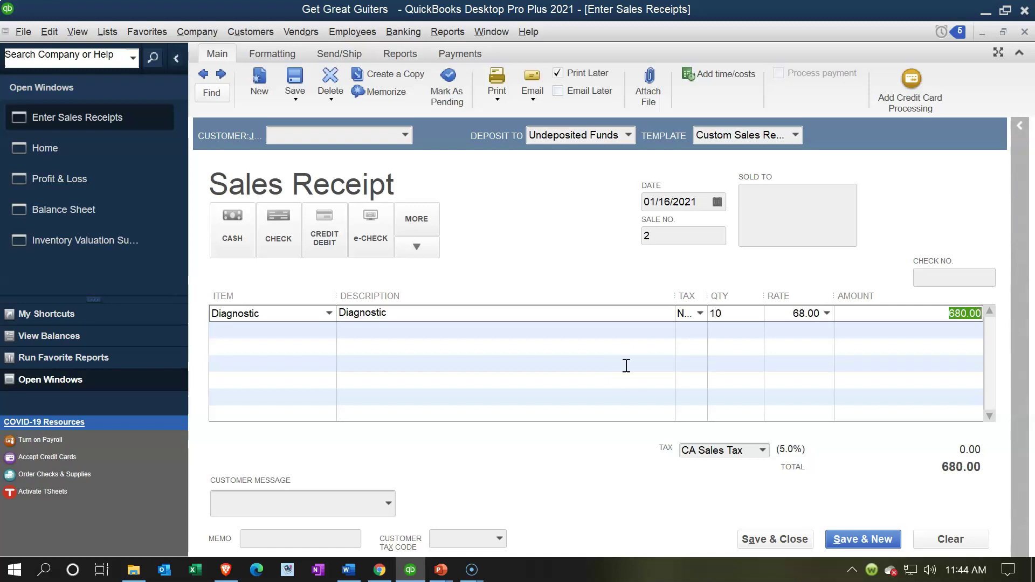
{"action": "key", "text": "Tab"}
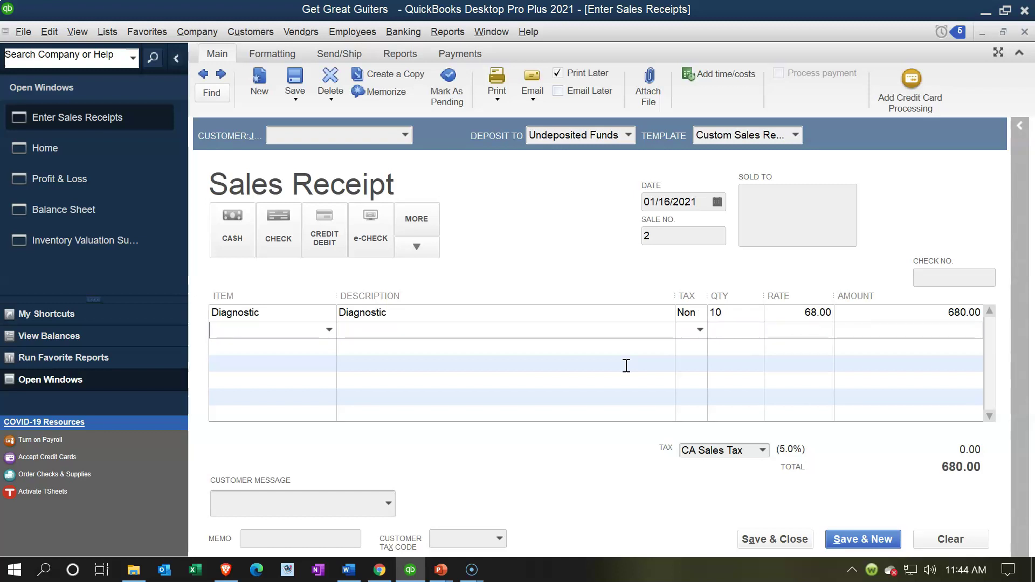
Add Hourly Service 1 with quantity 15 as the second line of the sales receipt
{"action": "type", "text": "Har"}
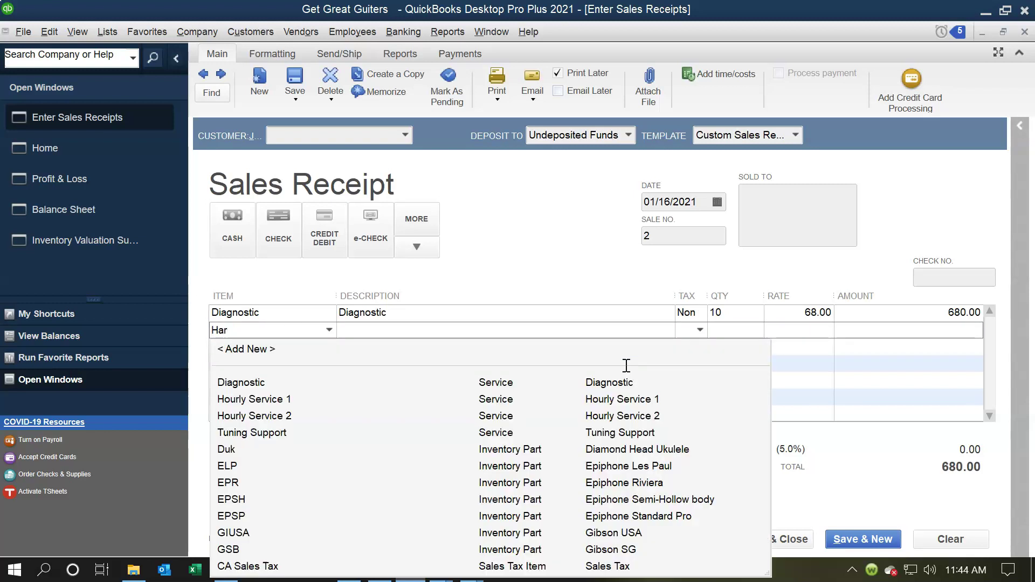
{"action": "key", "text": "Down"}
{"action": "key", "text": "Tab"}
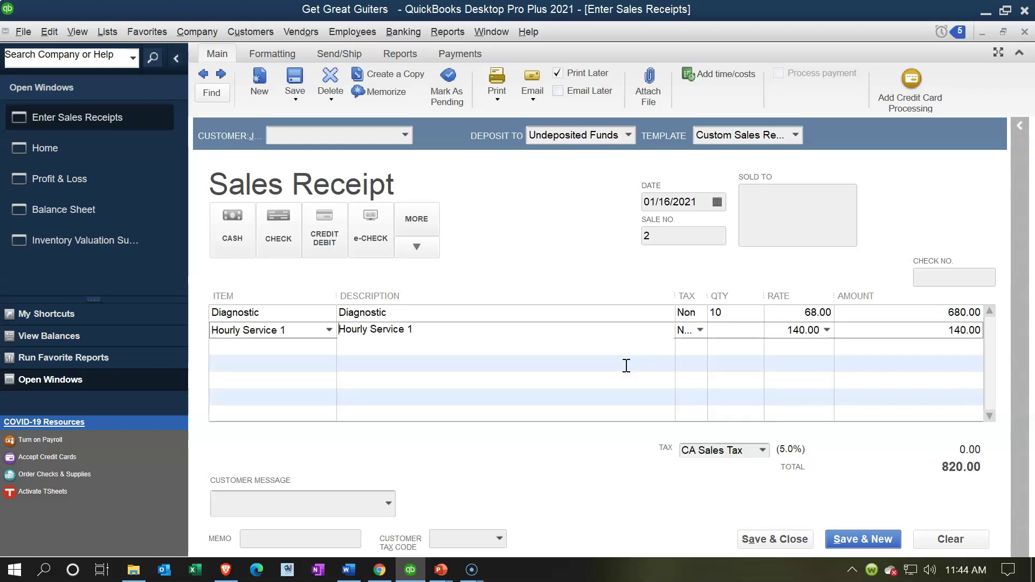
{"action": "key", "text": "Tab"}
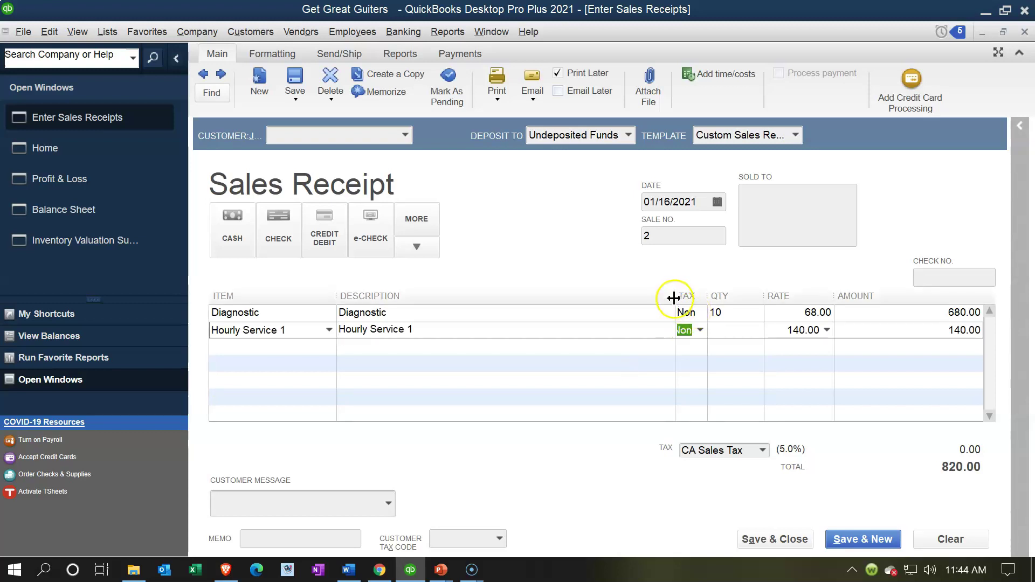
{"action": "left_click_drag", "start_coordinate": [673, 297], "coordinate": [650, 297]}
{"action": "key", "text": "Tab"}
{"action": "type", "text": "15"}
{"action": "key", "text": "Tab"}
{"action": "key", "text": "Tab"}
{"action": "key", "text": "Tab"}
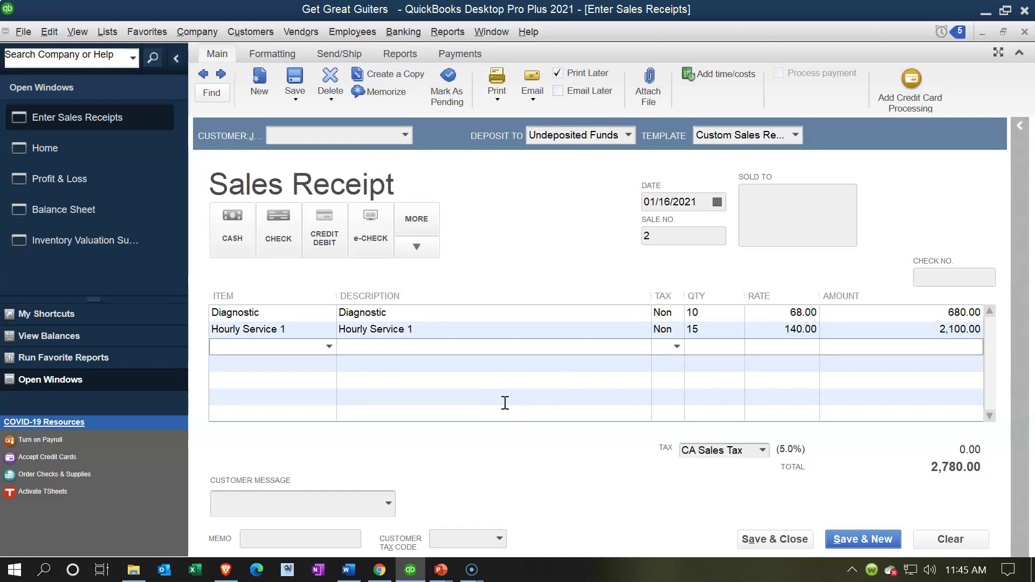
Add Tuning Support with quantity 12 as the third line, and save and close the sales receipt
{"action": "type", "text": "Tu"}
{"action": "key", "text": "Tab"}
{"action": "key", "text": "Tab"}
{"action": "key", "text": "Tab"}
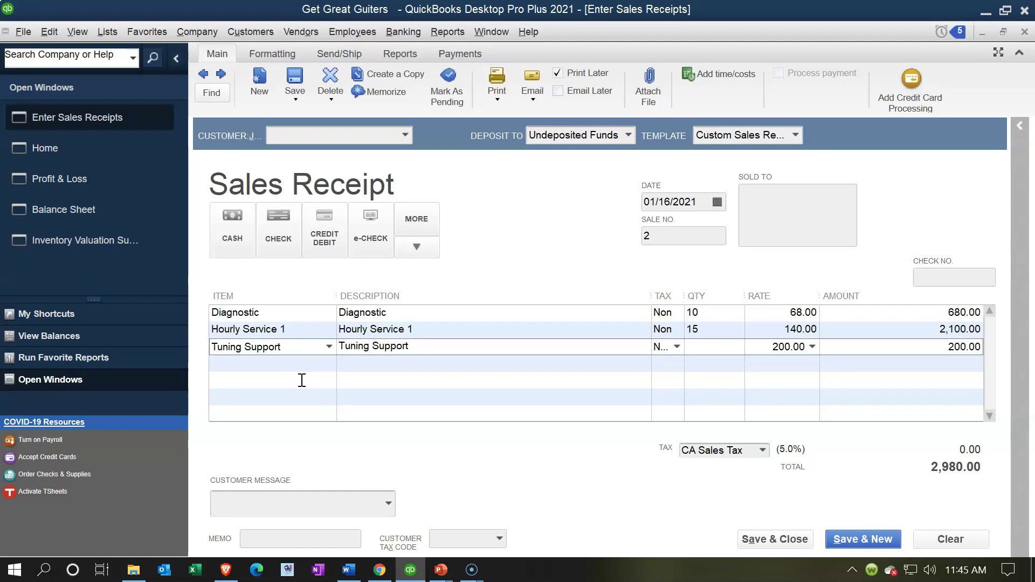
{"action": "type", "text": "12"}
{"action": "key", "text": "Tab"}
{"action": "key", "text": "Tab"}
{"action": "key", "text": "Tab"}
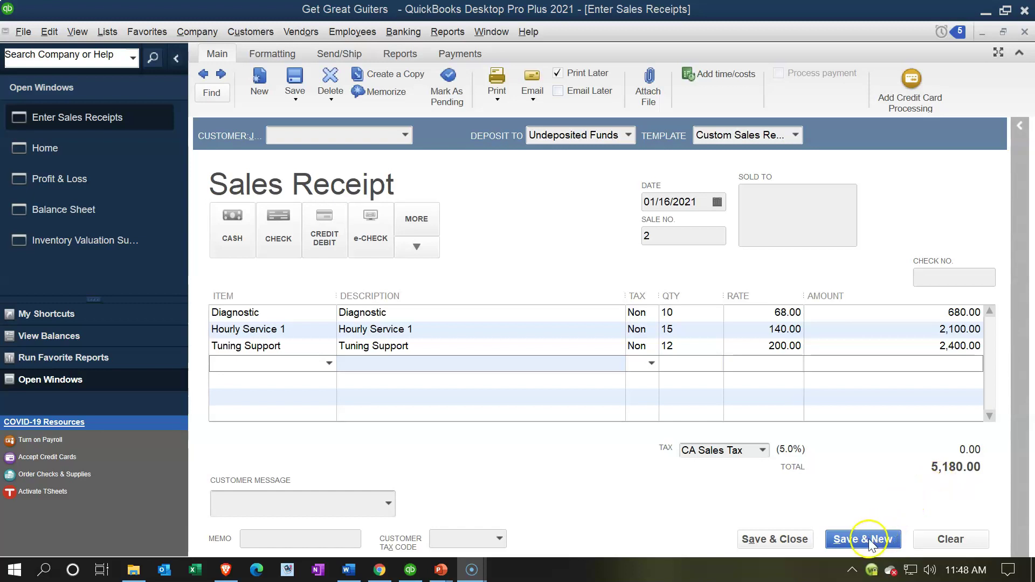
{"action": "left_click", "coordinate": [785, 540]}
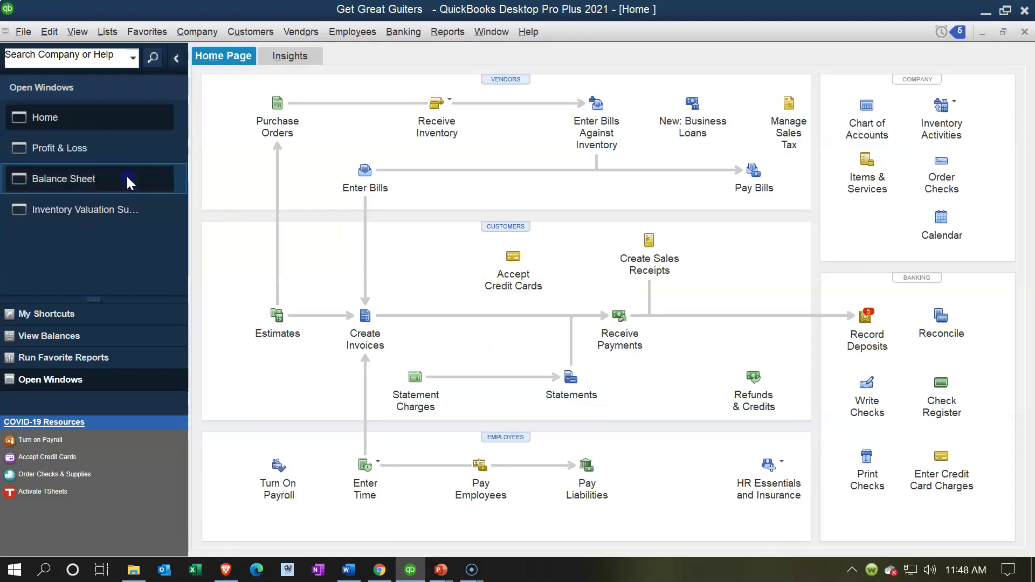
Review the Undeposited Funds transactions behind the Balance Sheet and reopen sales receipt 2 from that detail
{"action": "left_click", "coordinate": [132, 191]}
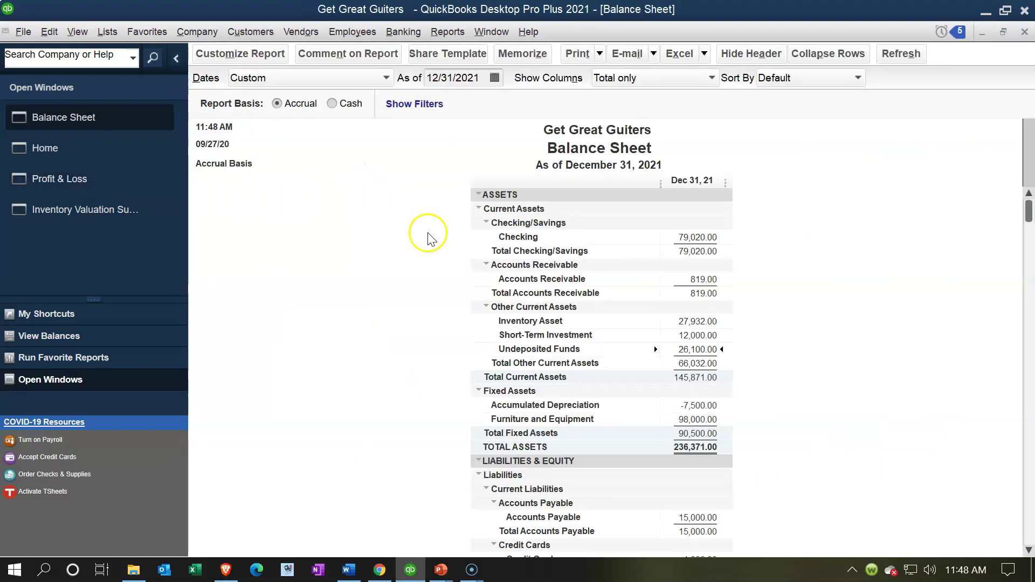
{"action": "double_click", "coordinate": [699, 350]}
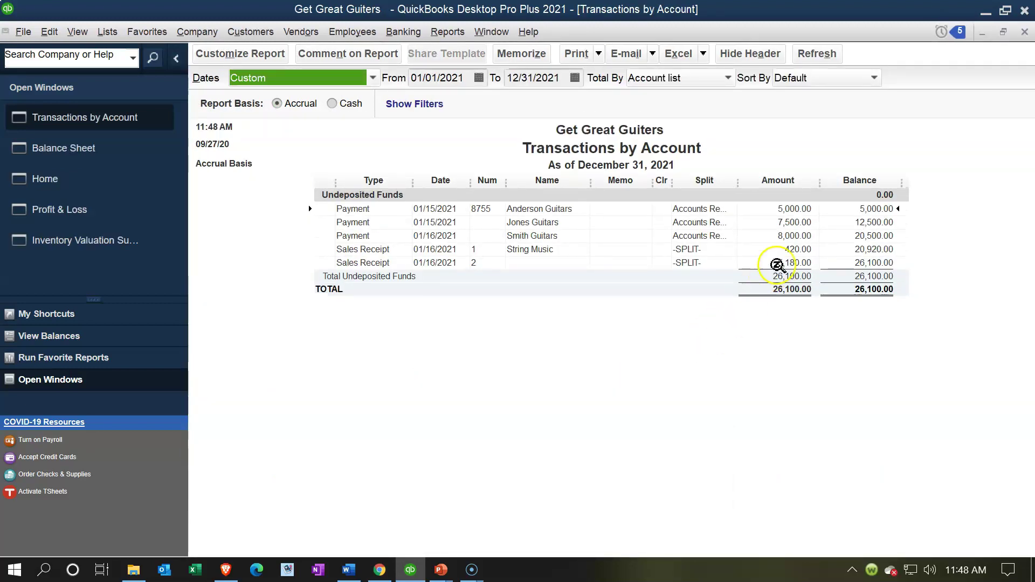
{"action": "left_click", "coordinate": [776, 265]}
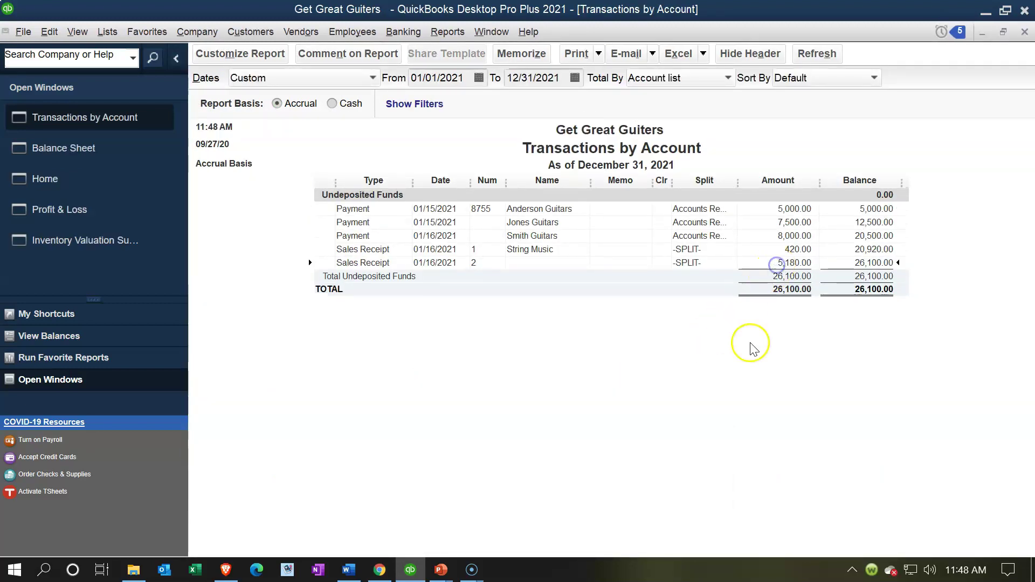
{"action": "double_click", "coordinate": [788, 265]}
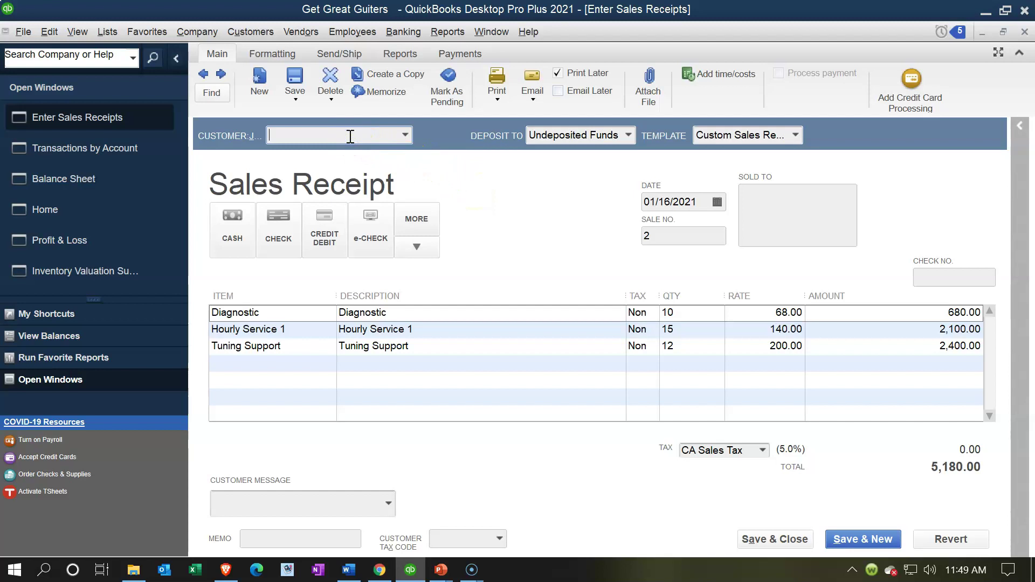
Assign the sales receipt to Same The Guiter Man, quick-adding it as a new customer and acknowledging the sales tax code notice
{"action": "type", "text": "sam"}
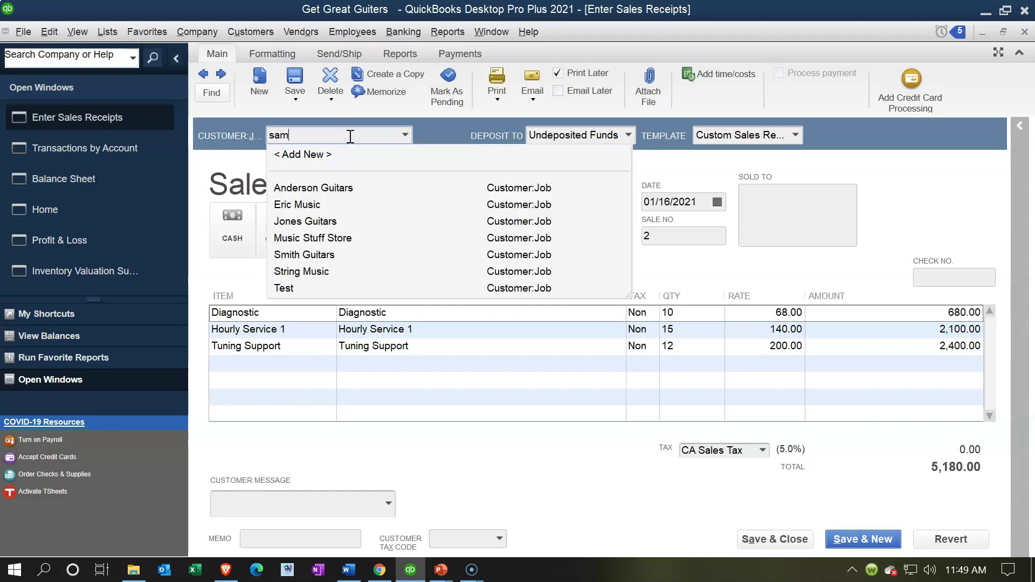
{"action": "key", "text": "BackSpace"}
{"action": "key", "text": "BackSpace"}
{"action": "key", "text": "BackSpace"}
{"action": "key", "text": "BackSpace"}
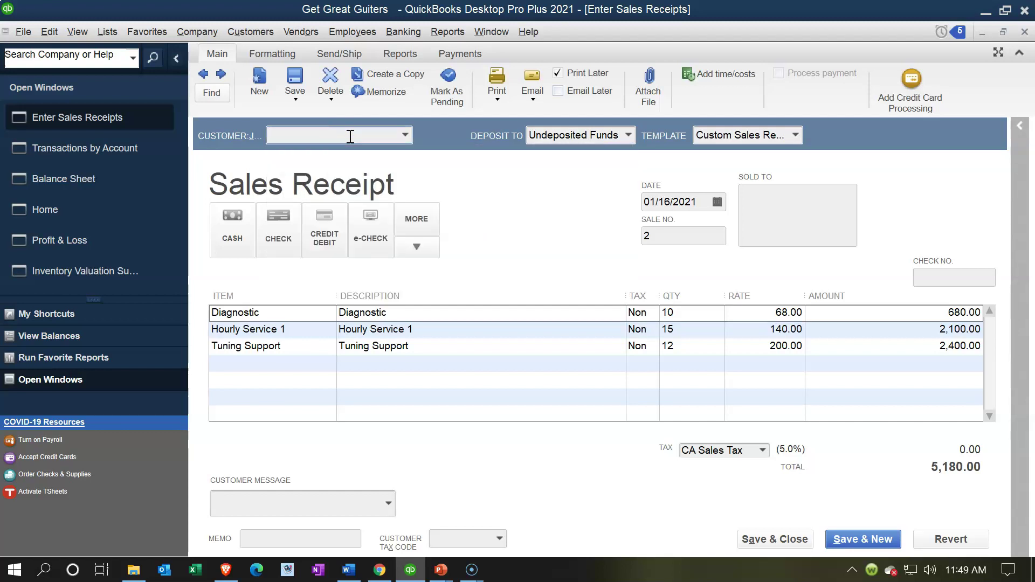
{"action": "type", "text": "Same Th"}
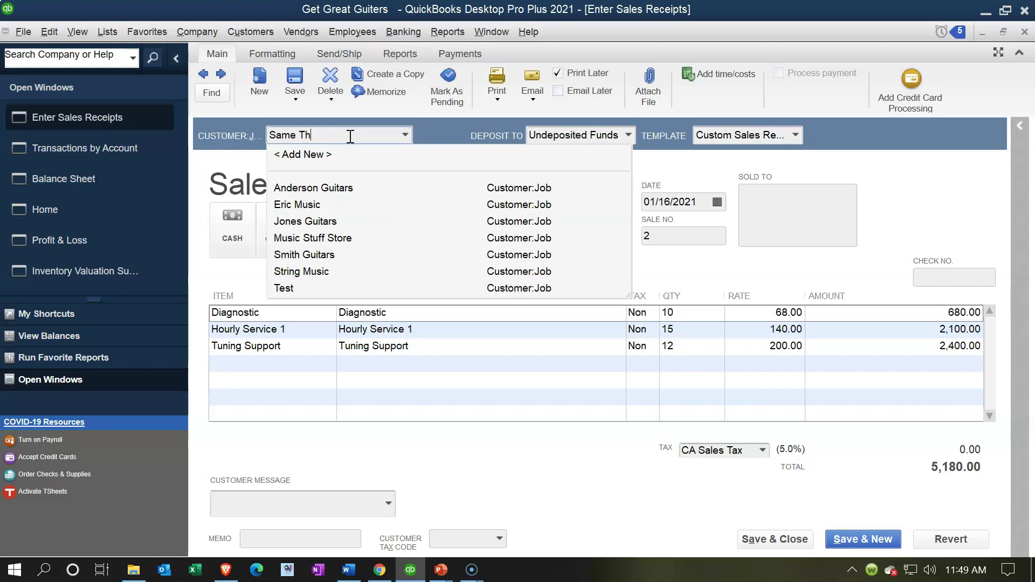
{"action": "type", "text": "e Guiter Man"}
{"action": "key", "text": "Tab"}
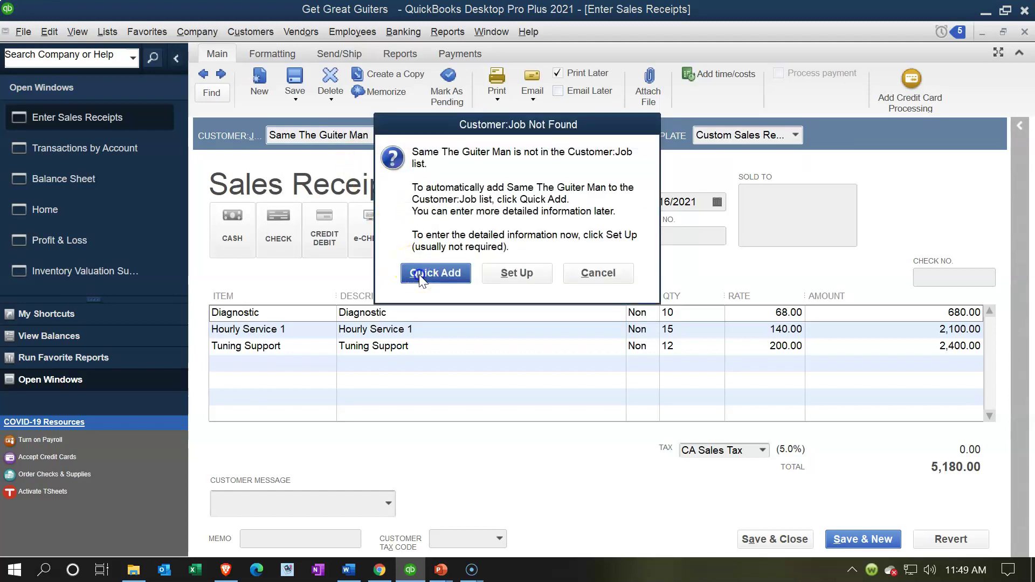
{"action": "left_click", "coordinate": [419, 274]}
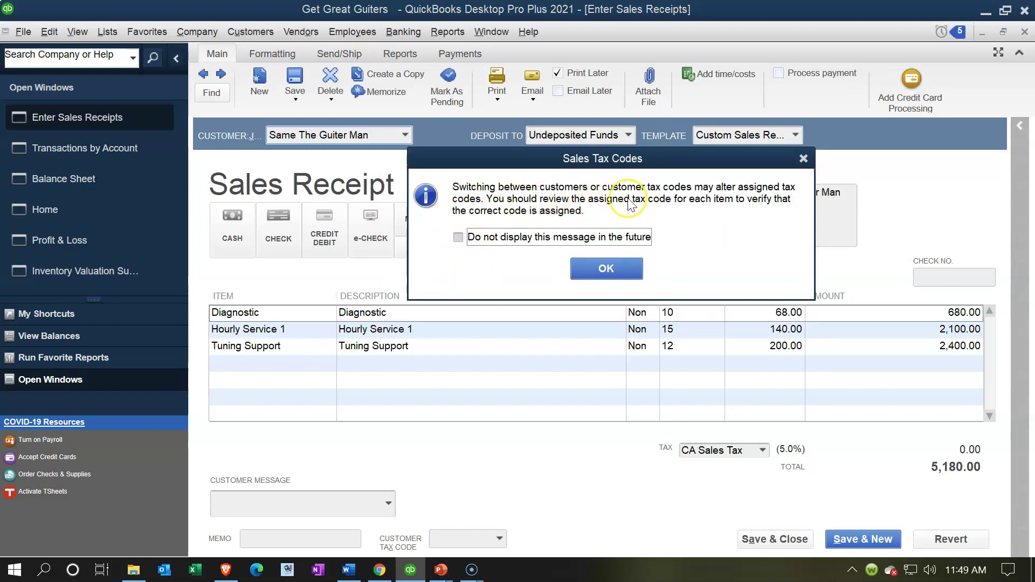
{"action": "left_click", "coordinate": [630, 269]}
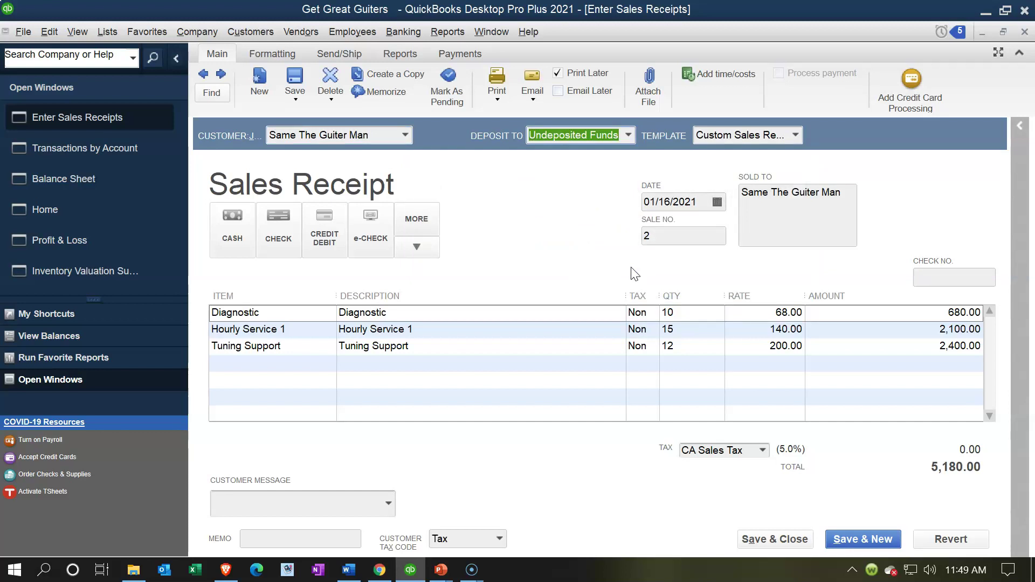
Set the receipt's payment method to cash, and save and close it with the changes recorded
{"action": "left_click", "coordinate": [217, 238]}
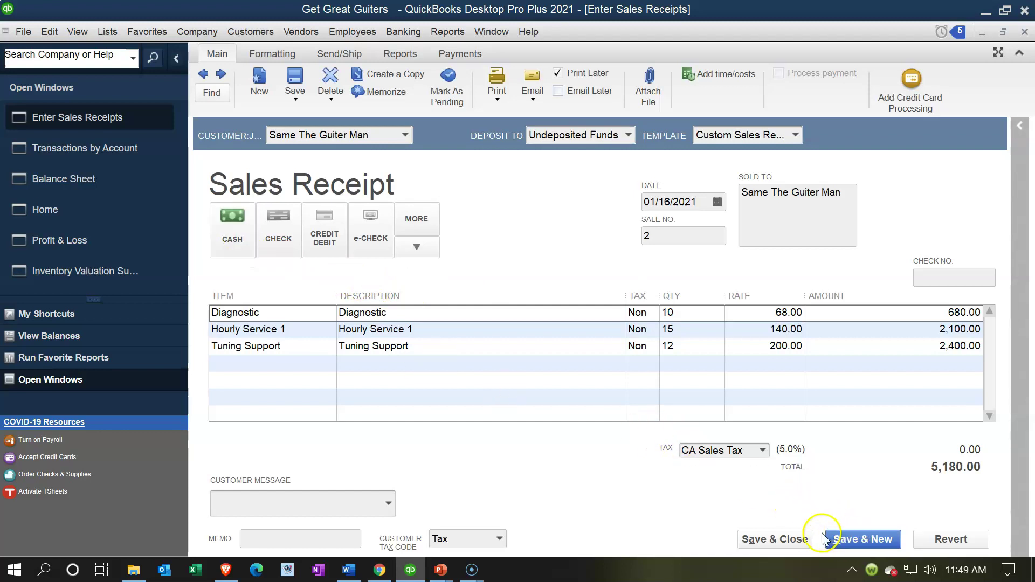
{"action": "left_click", "coordinate": [785, 539]}
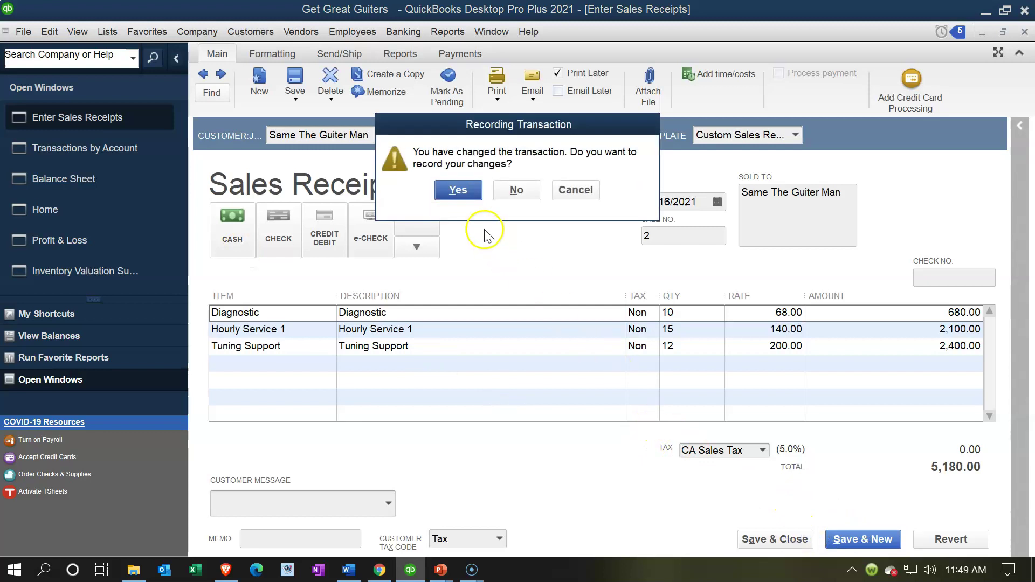
{"action": "left_click", "coordinate": [457, 190]}
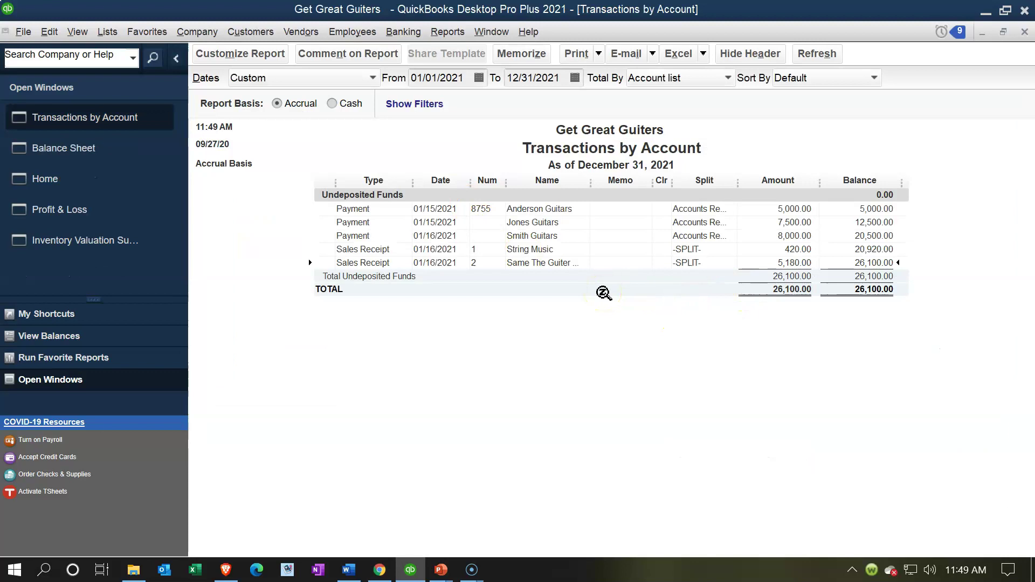
Close the Undeposited Funds detail and trace Service income on the Profit & Loss report to the sales receipt behind Hourly Service 1
{"action": "left_click", "coordinate": [1025, 34]}
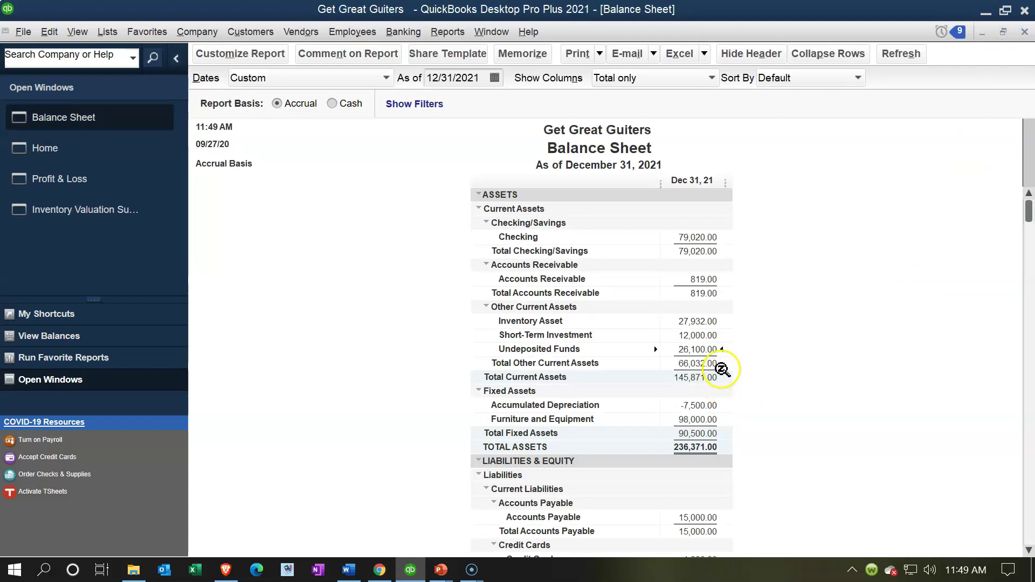
{"action": "left_click", "coordinate": [122, 178]}
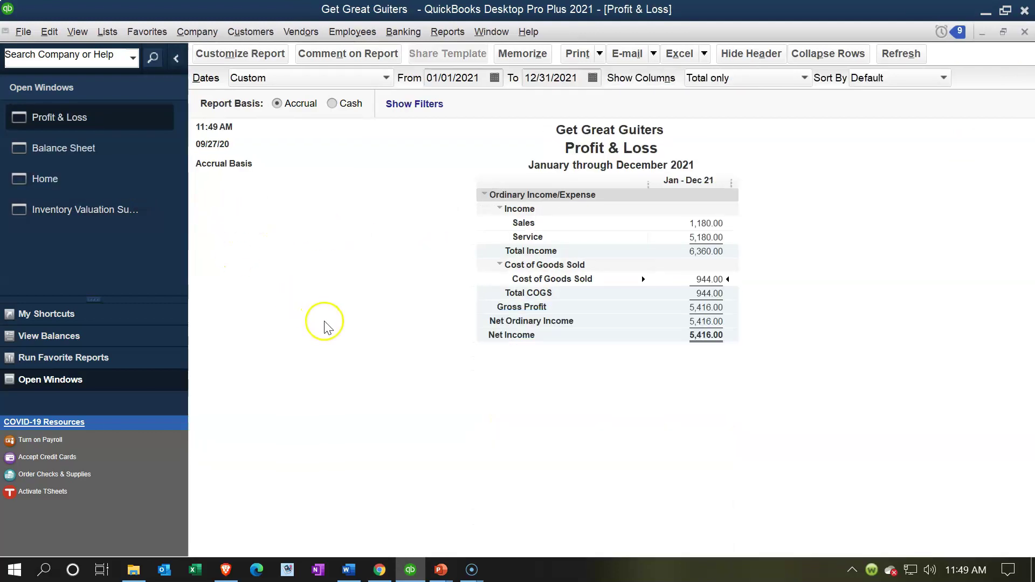
{"action": "left_click", "coordinate": [700, 223]}
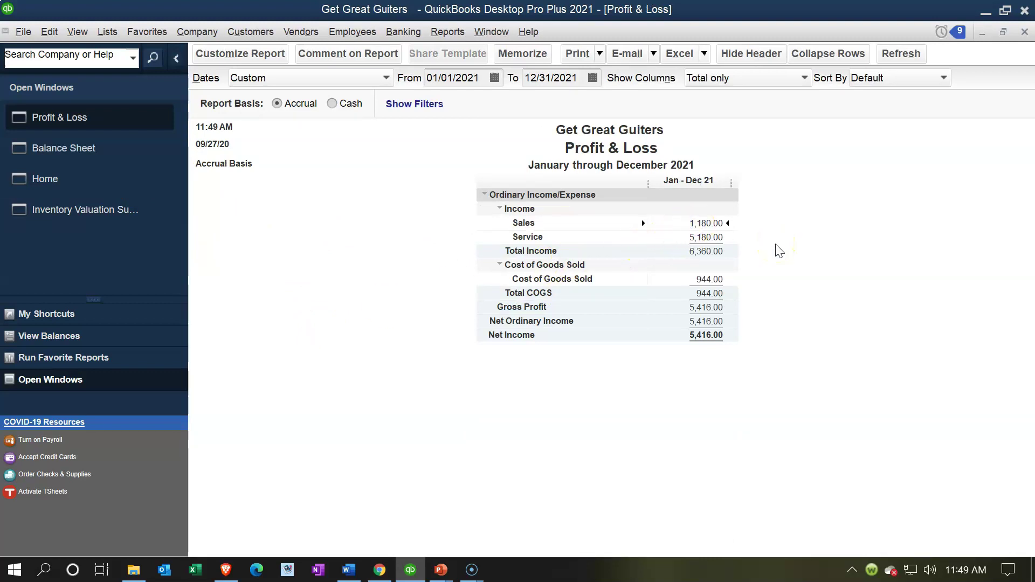
{"action": "double_click", "coordinate": [710, 237]}
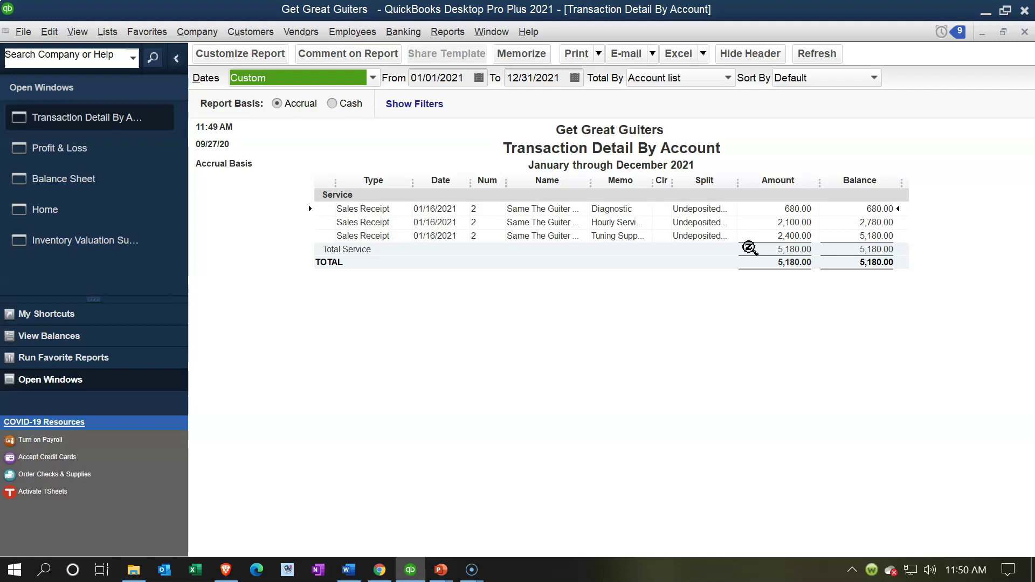
{"action": "double_click", "coordinate": [767, 222]}
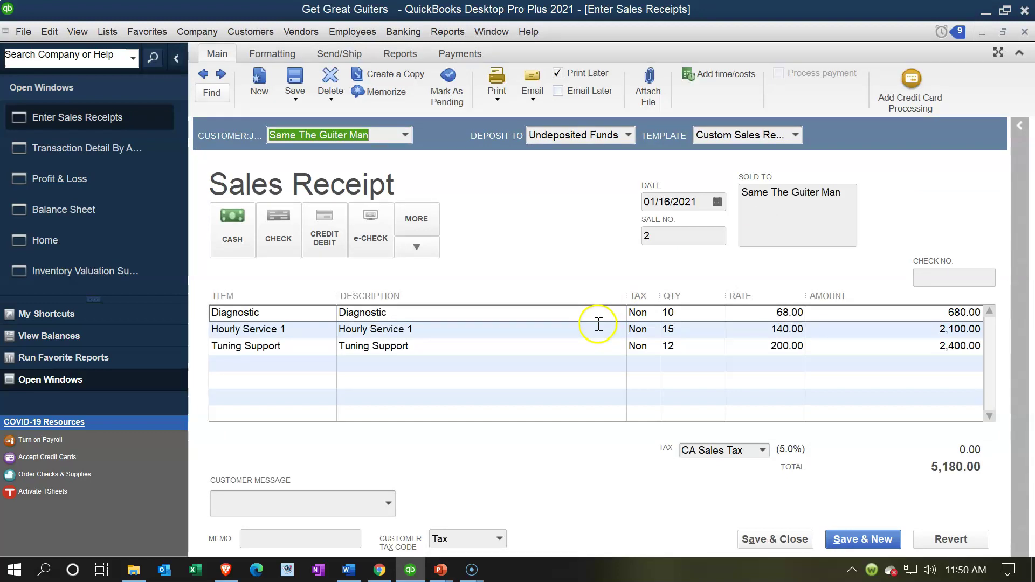
Close the sales receipt and the Service transaction detail, and review the Balance Sheet through equity before returning to the Profit & Loss report
{"action": "left_click", "coordinate": [1024, 31]}
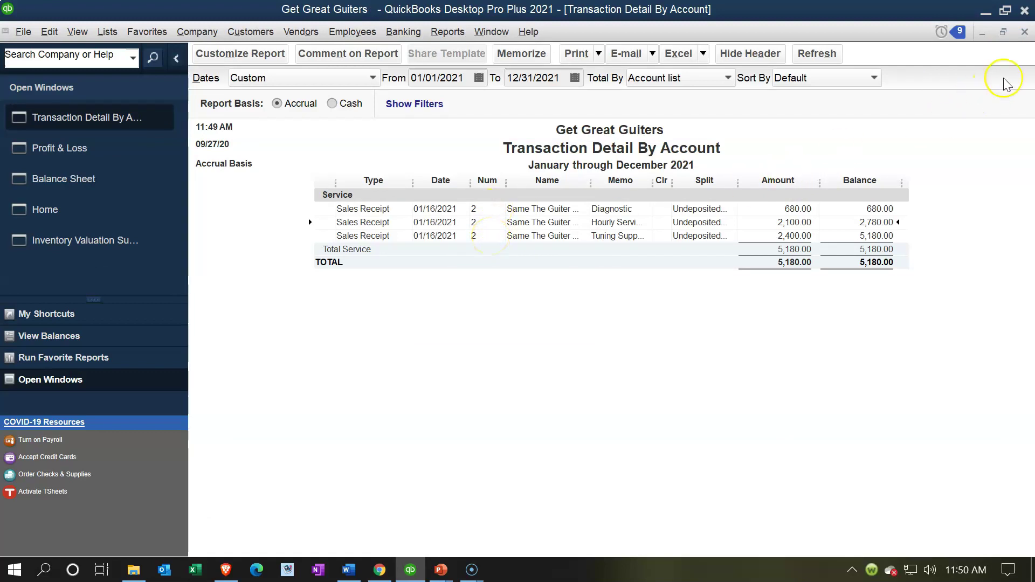
{"action": "left_click", "coordinate": [1024, 31]}
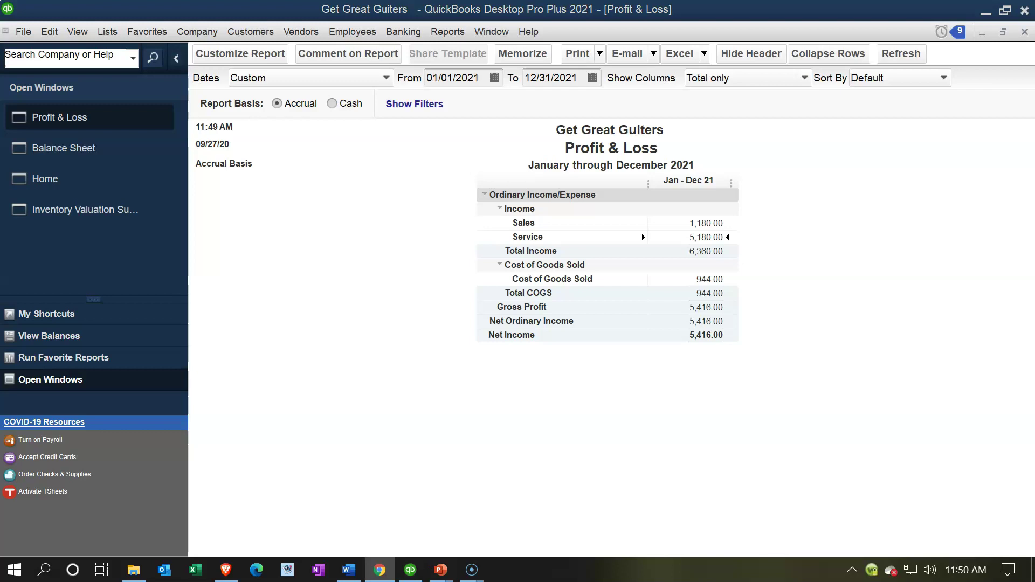
{"action": "left_click", "coordinate": [108, 157]}
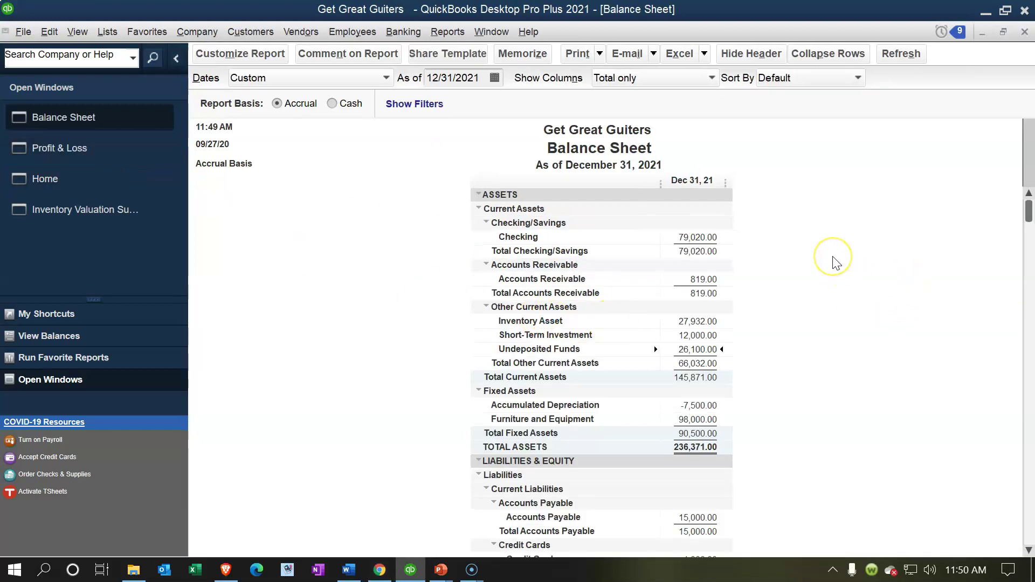
{"action": "scroll", "coordinate": [835, 263], "scroll_direction": "down", "scroll_amount": 3}
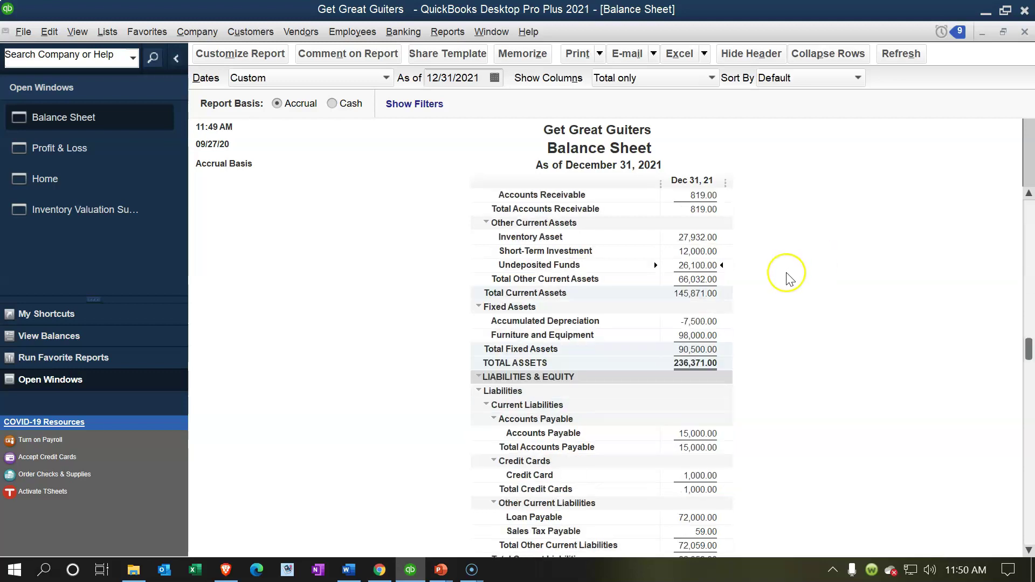
{"action": "scroll", "coordinate": [789, 278], "scroll_direction": "down", "scroll_amount": 2}
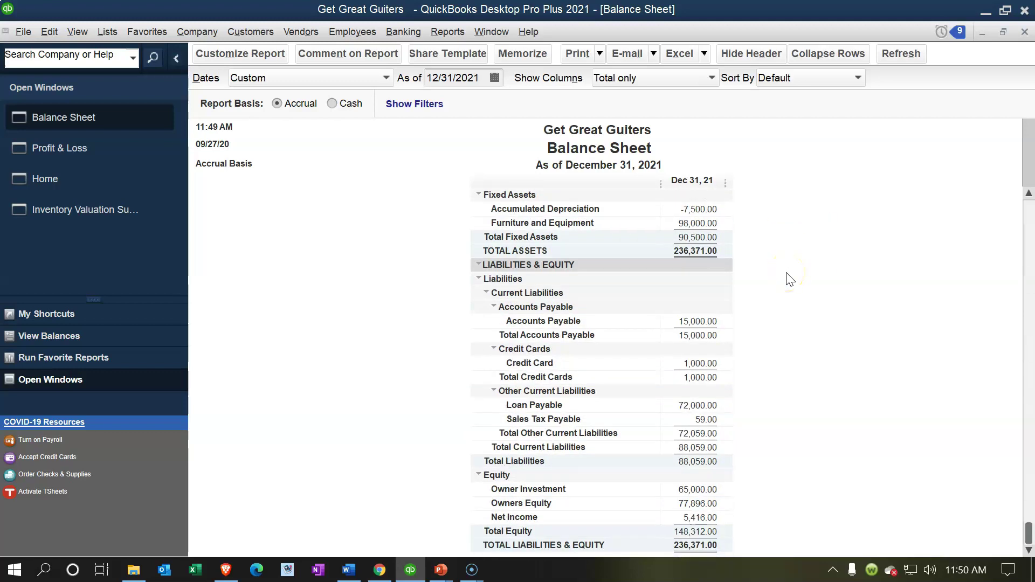
{"action": "scroll", "coordinate": [788, 277], "scroll_direction": "up", "scroll_amount": 4}
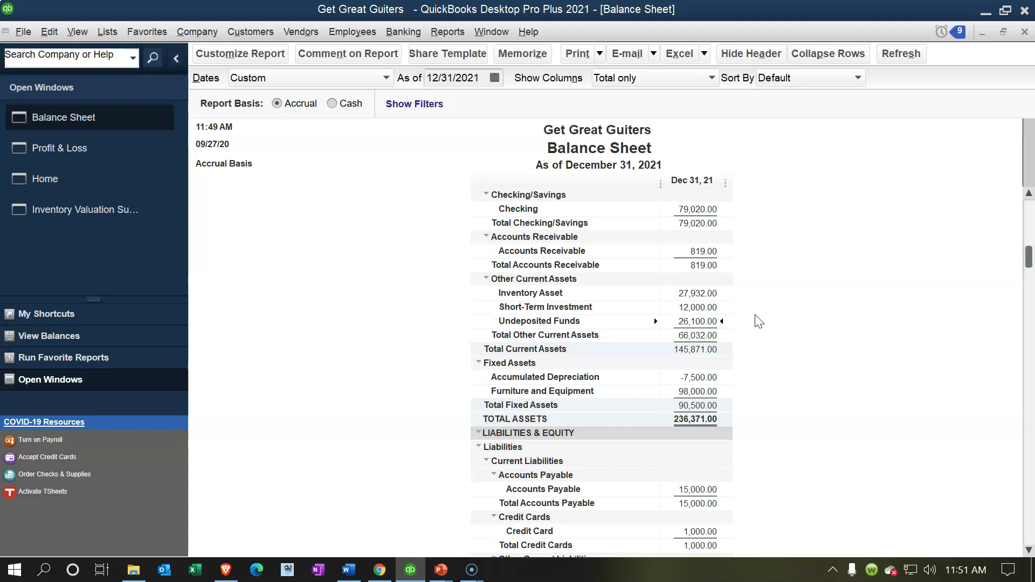
{"action": "left_click", "coordinate": [93, 148]}
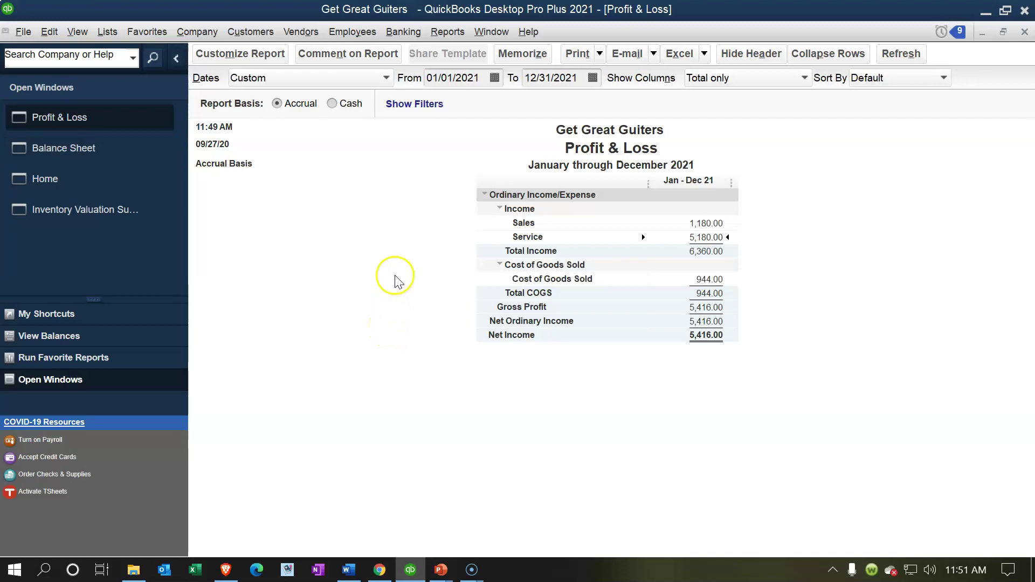
Open the Trial Balance report and set its date range from 01/01/2021 to 12/31/2021
{"action": "left_click", "coordinate": [447, 32]}
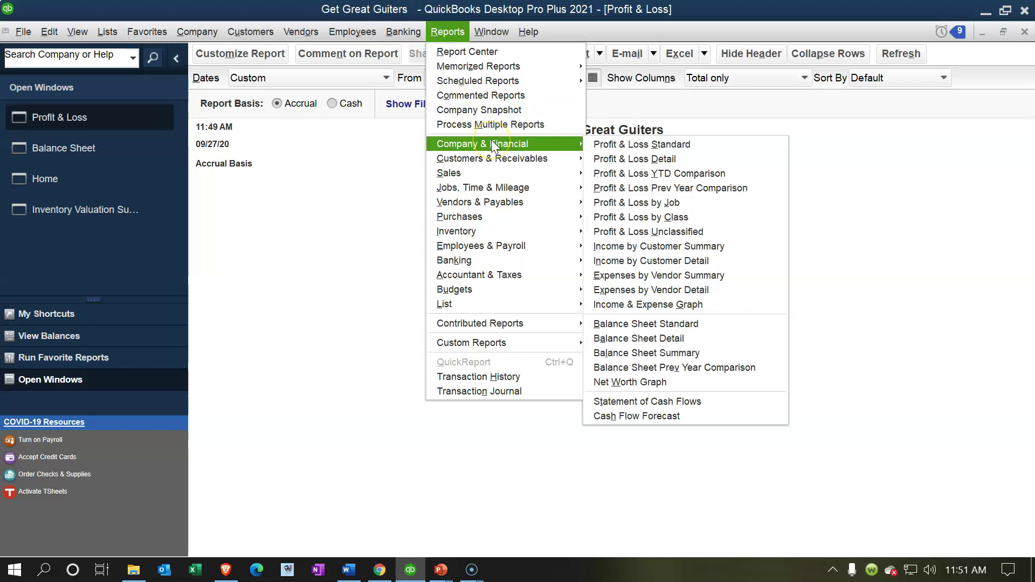
{"action": "mouse_move", "coordinate": [524, 278]}
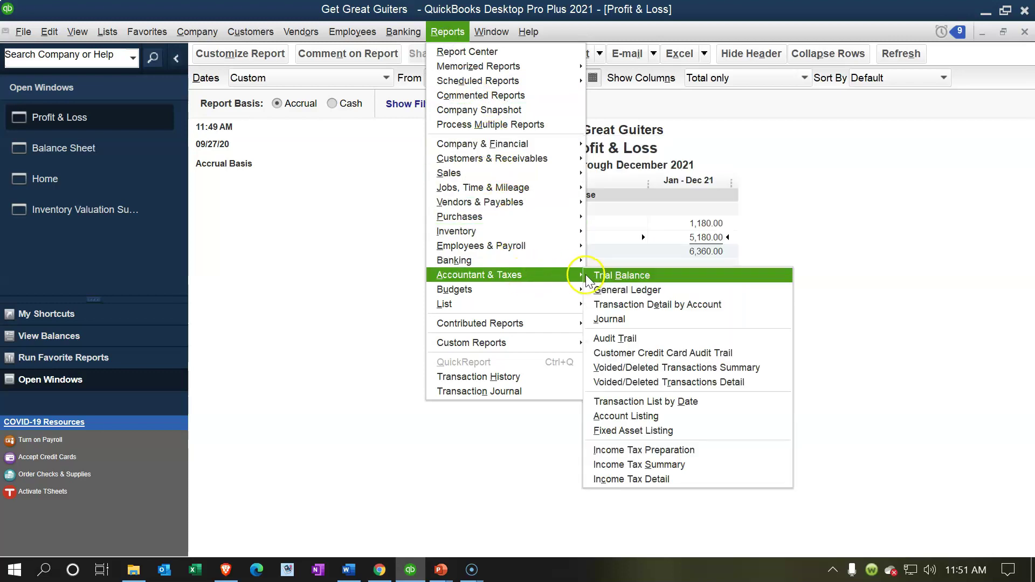
{"action": "left_click", "coordinate": [606, 276]}
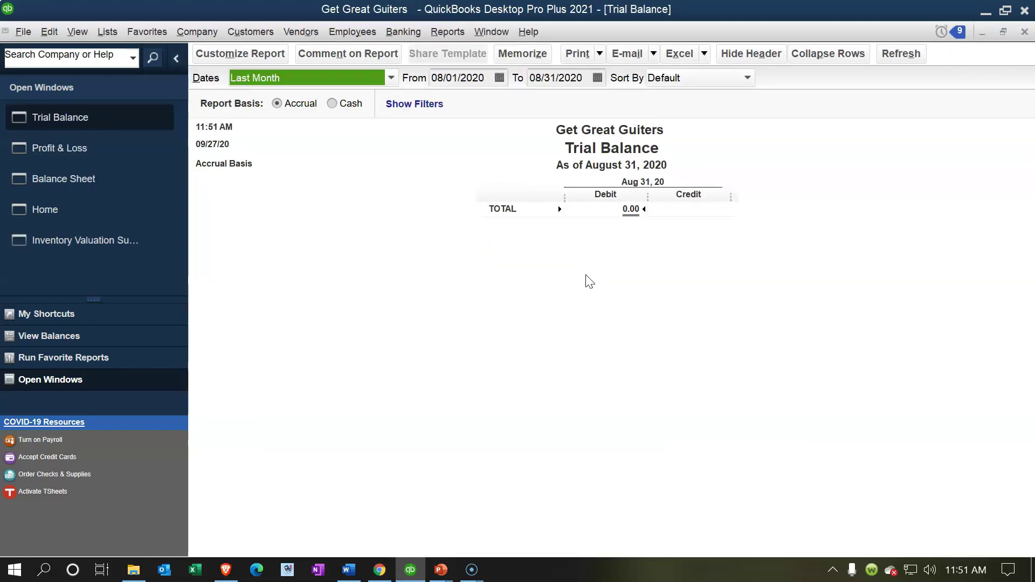
{"action": "left_click", "coordinate": [591, 278]}
{"action": "type", "text": "01/0"}
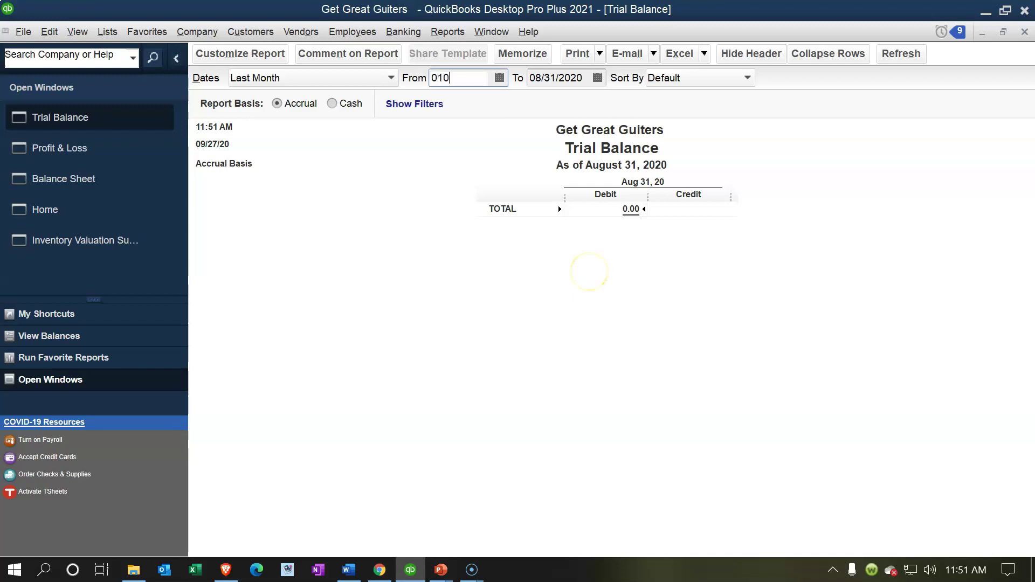
{"action": "type", "text": "1/2021"}
{"action": "key", "text": "Tab"}
{"action": "type", "text": "12312021"}
{"action": "key", "text": "Tab"}
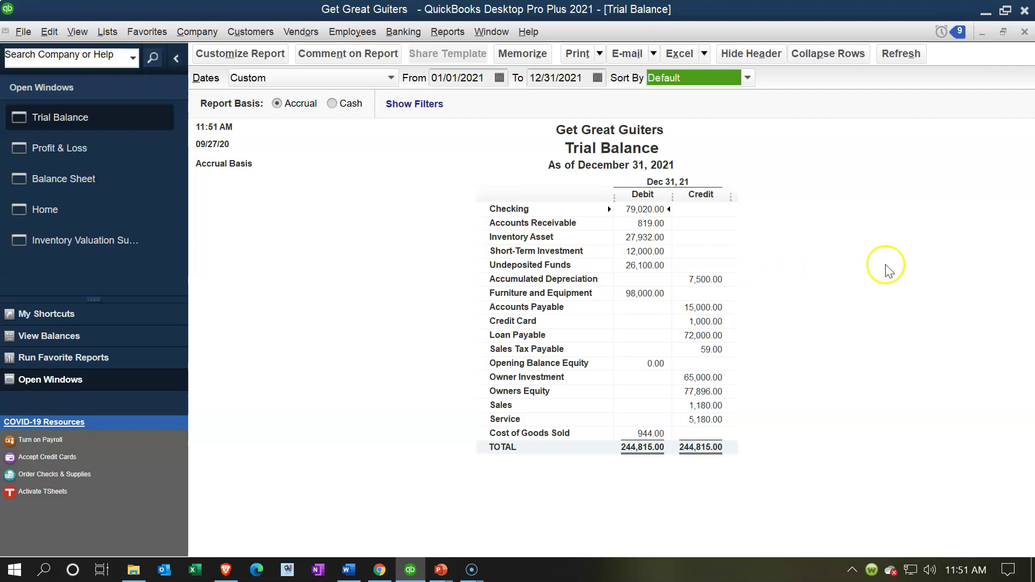